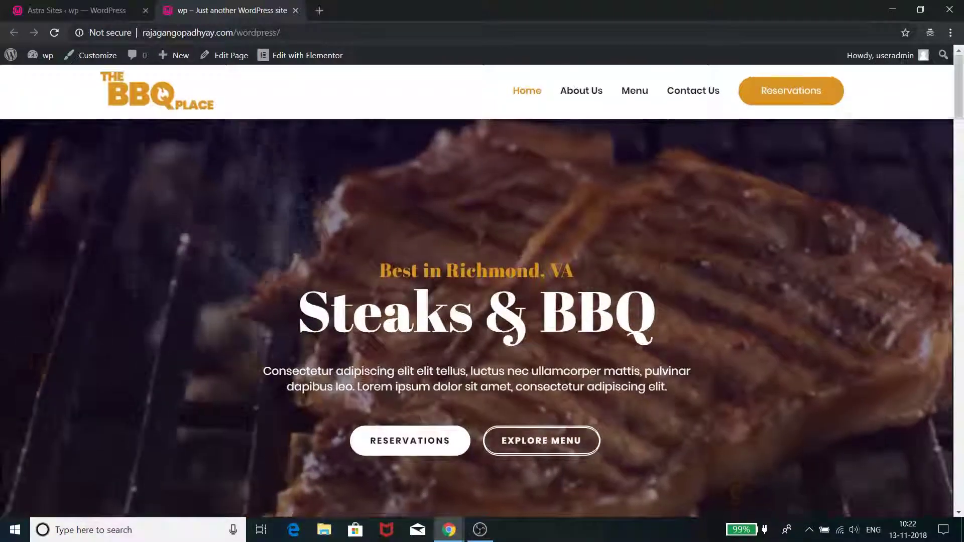
Review the home page from the hero banner through The BBQ Place story and Featured on logos to the Featured Delicacies banner
scroll(433, 290, down, 6)
scroll(433, 290, up, 7)
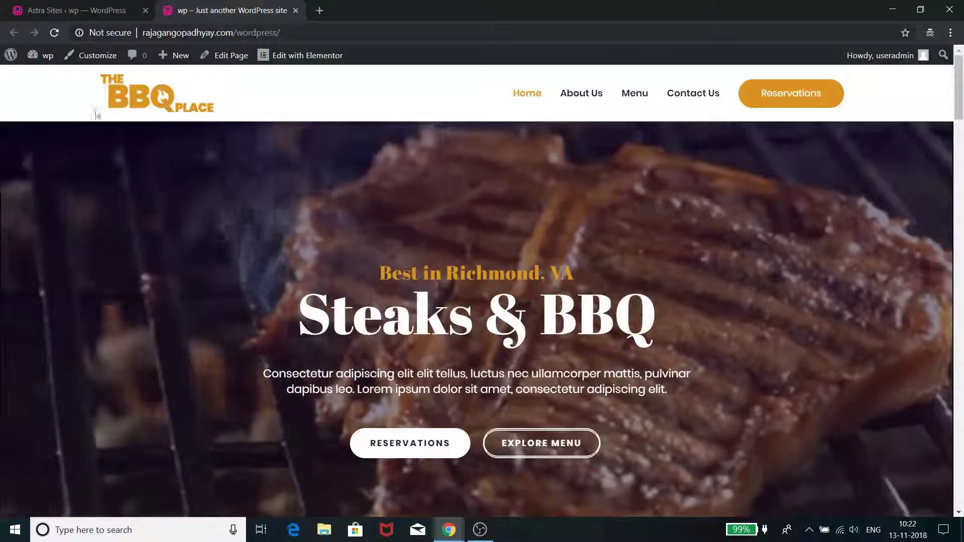
scroll(583, 244, down, 4)
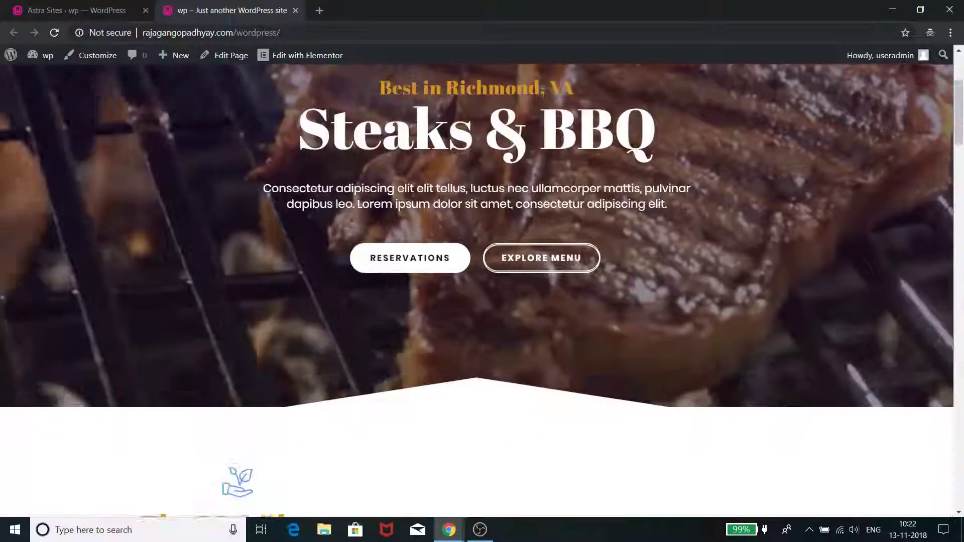
scroll(582, 244, up, 3)
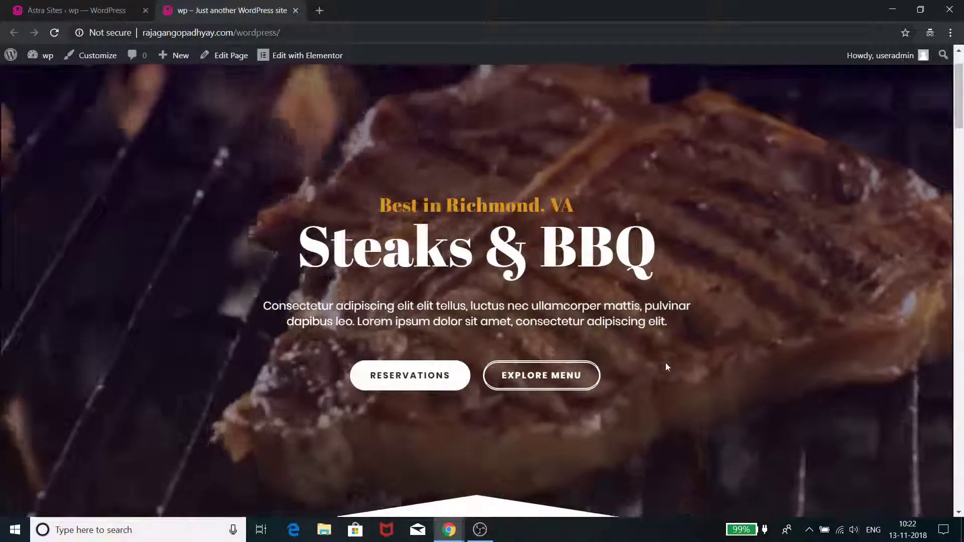
scroll(665, 366, down, 3)
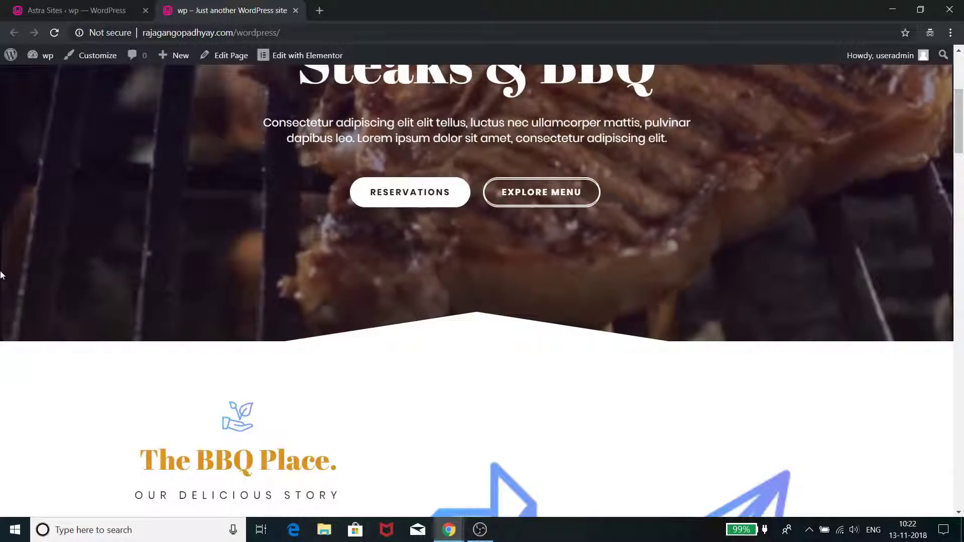
scroll(715, 340, down, 3)
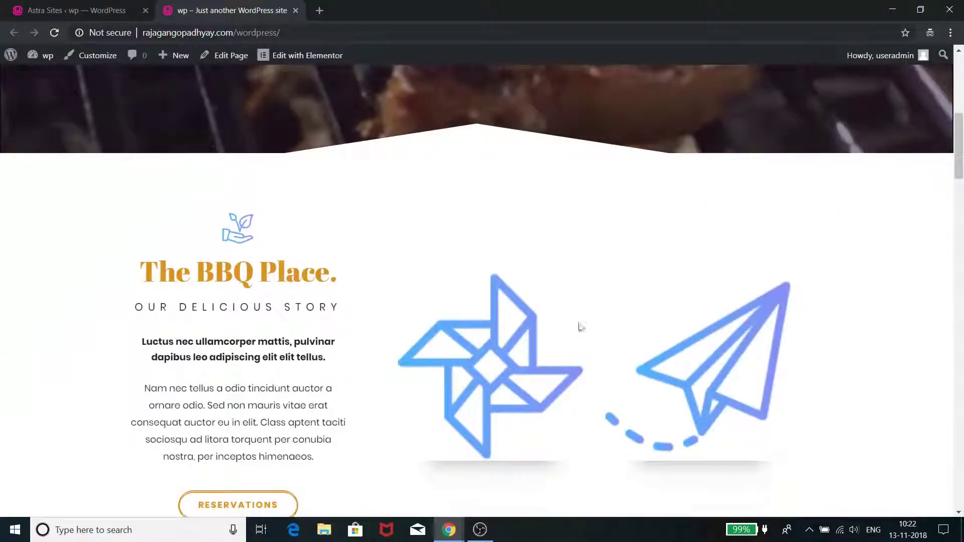
scroll(409, 241, down, 2)
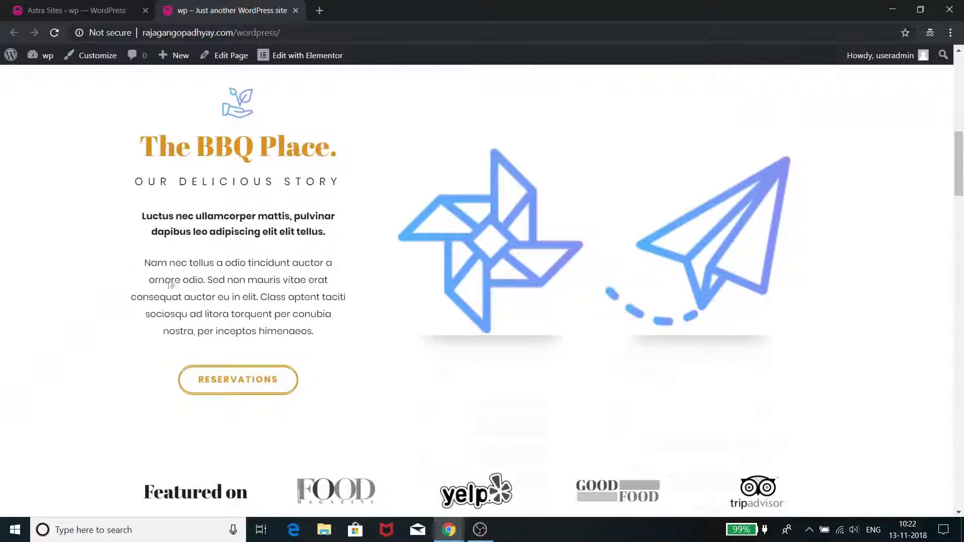
scroll(413, 370, down, 4)
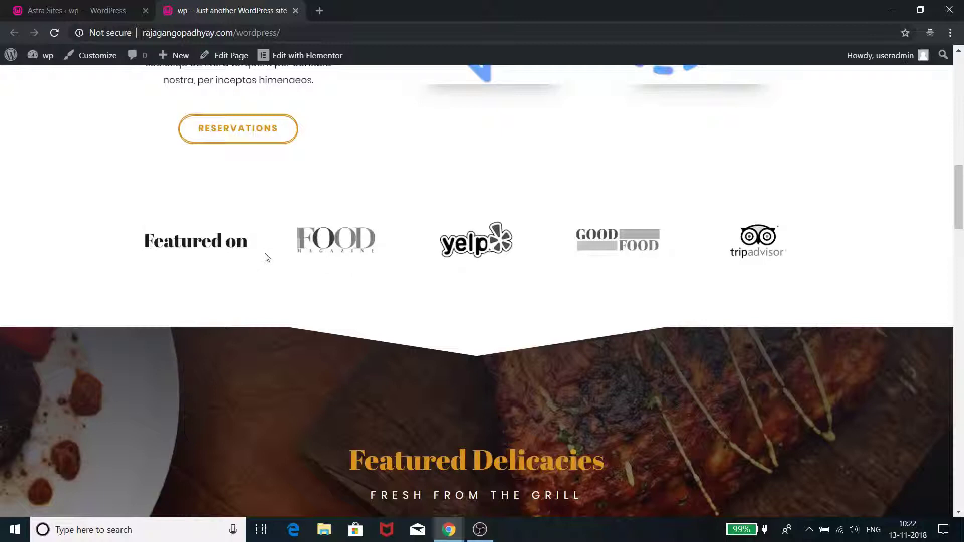
scroll(674, 288, down, 3)
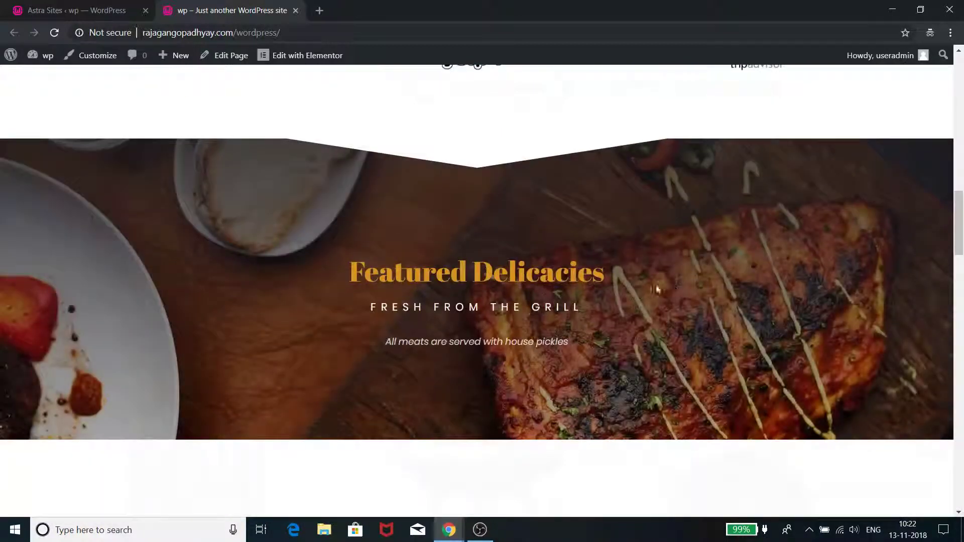
scroll(418, 342, down, 1)
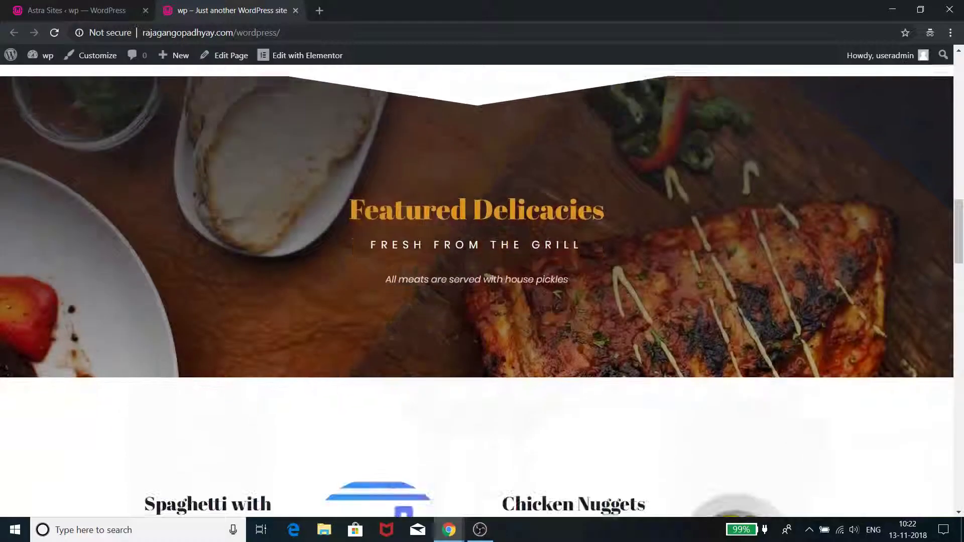
scroll(471, 245, down, 2)
scroll(471, 247, up, 2)
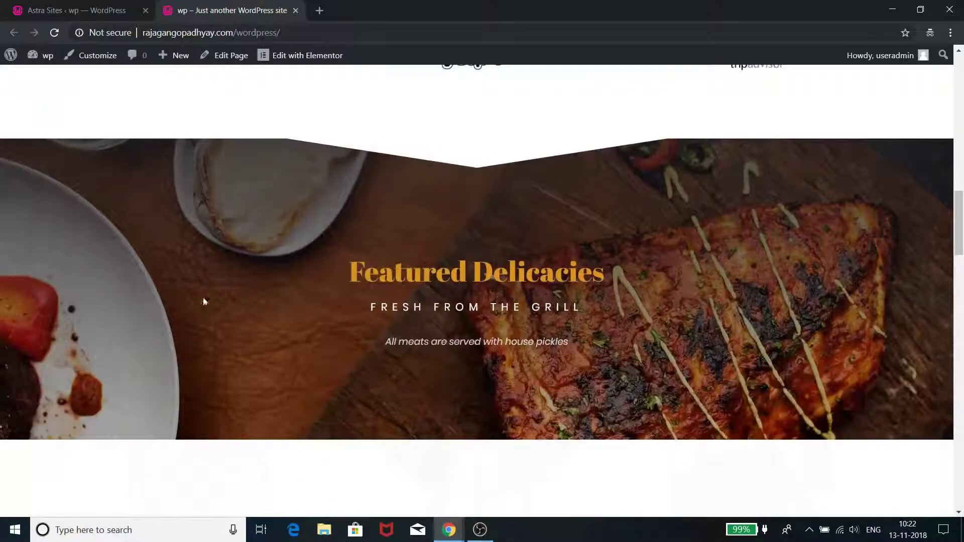
Examine the home page's priced dishes, Happy Hours offer, customer testimonials and the closing Let's Eat section
scroll(658, 345, down, 6)
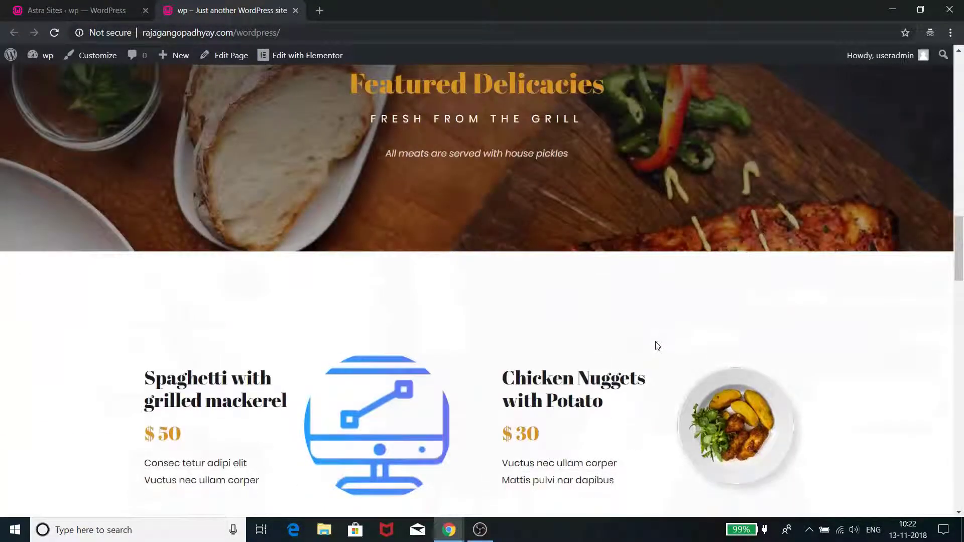
scroll(656, 346, down, 1)
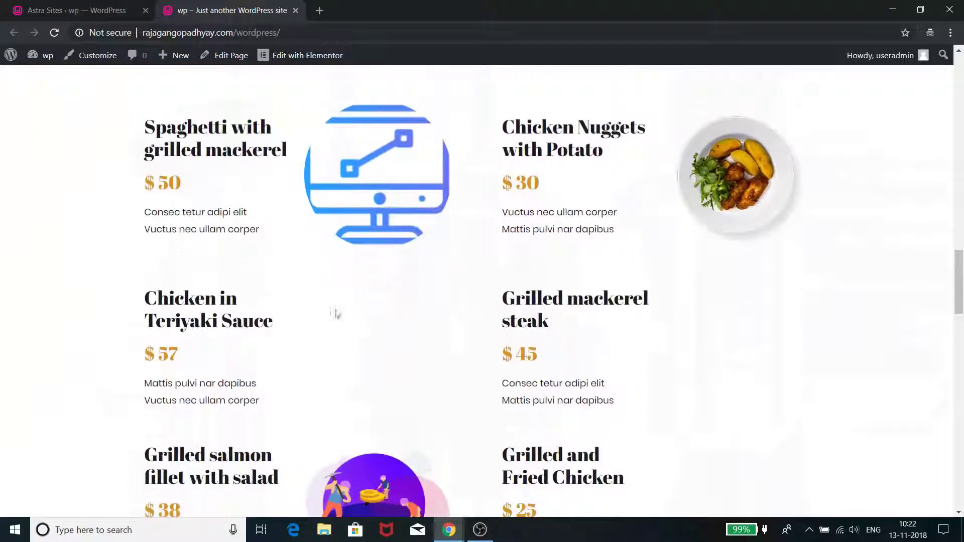
scroll(336, 317, down, 4)
scroll(338, 320, down, 5)
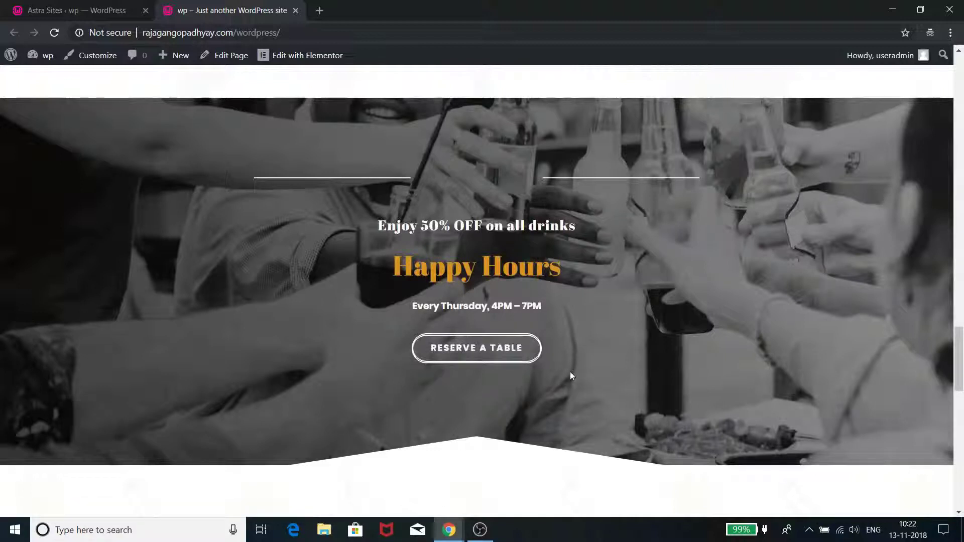
scroll(568, 375, down, 3)
scroll(567, 375, down, 2)
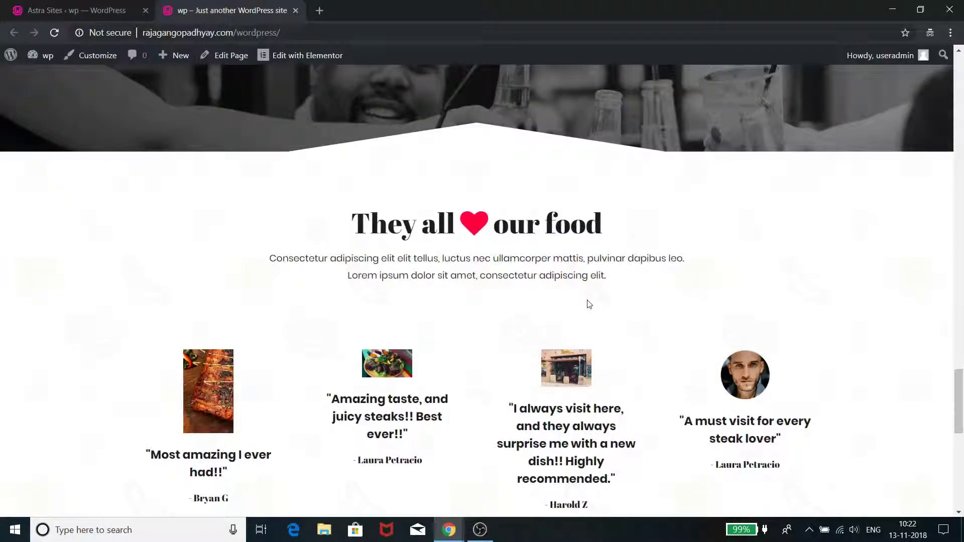
scroll(588, 304, down, 3)
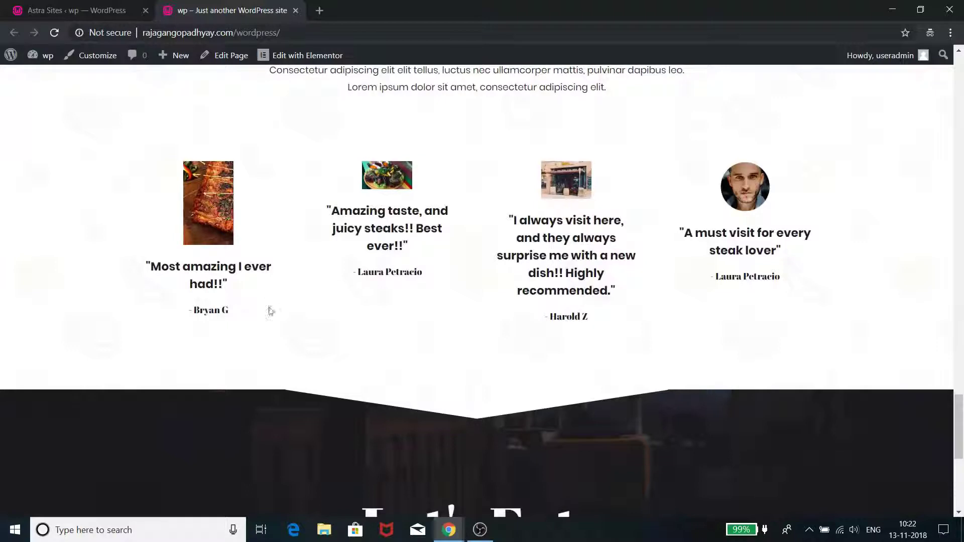
scroll(333, 327, up, 2)
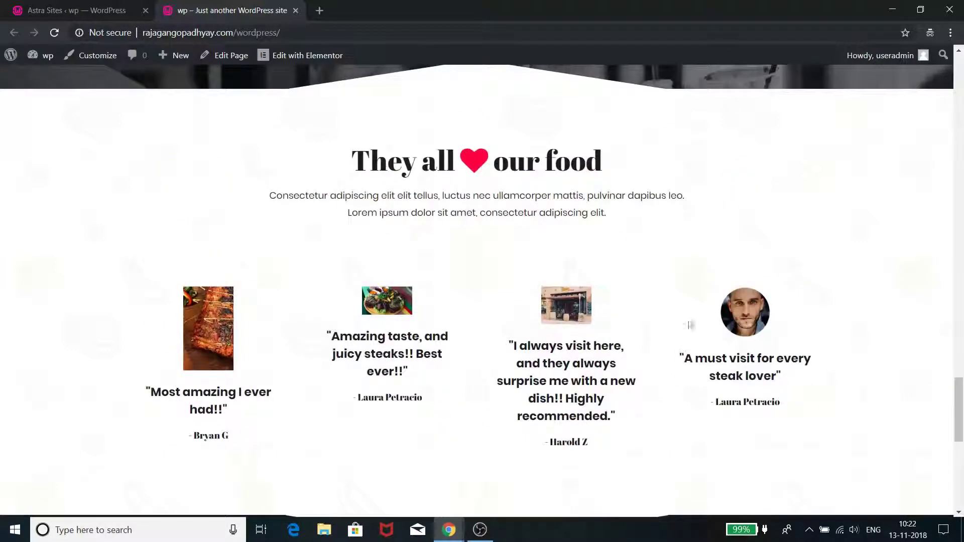
scroll(496, 370, down, 5)
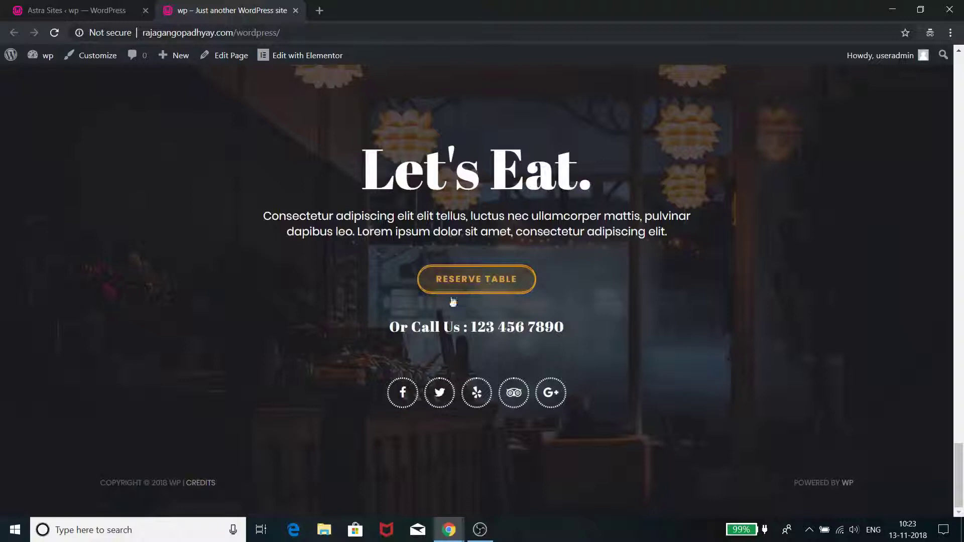
Open the site's About Us page in a new browser tab and switch to it
scroll(590, 372, up, 15)
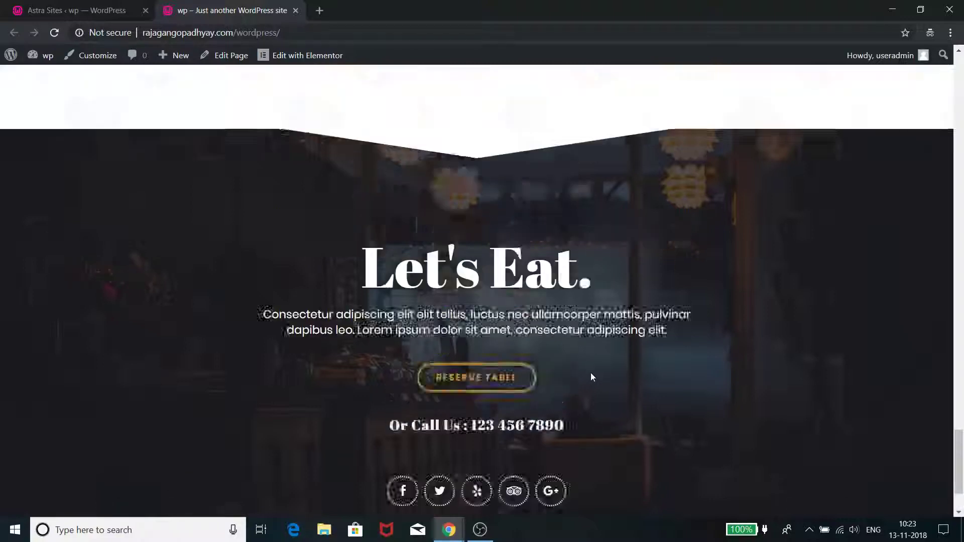
scroll(592, 376, up, 20)
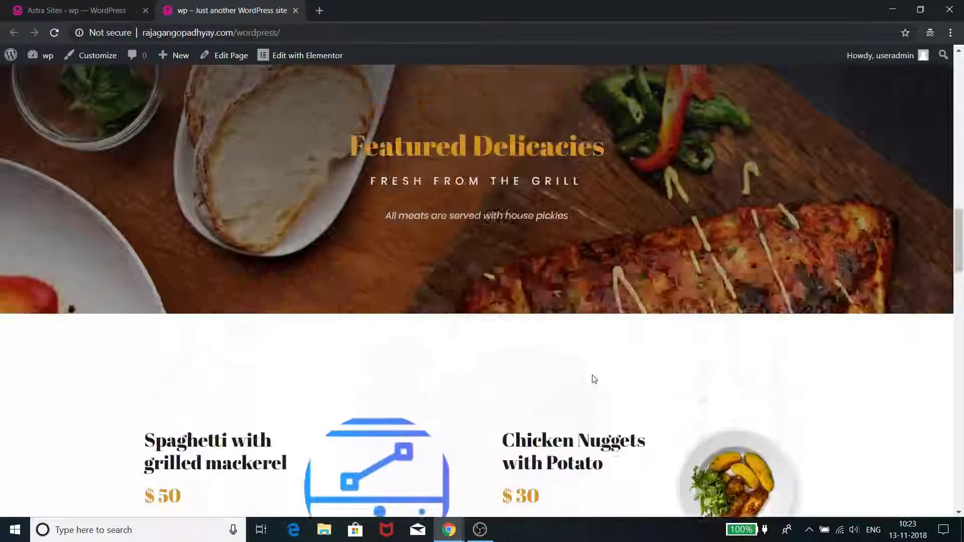
scroll(588, 384, up, 3)
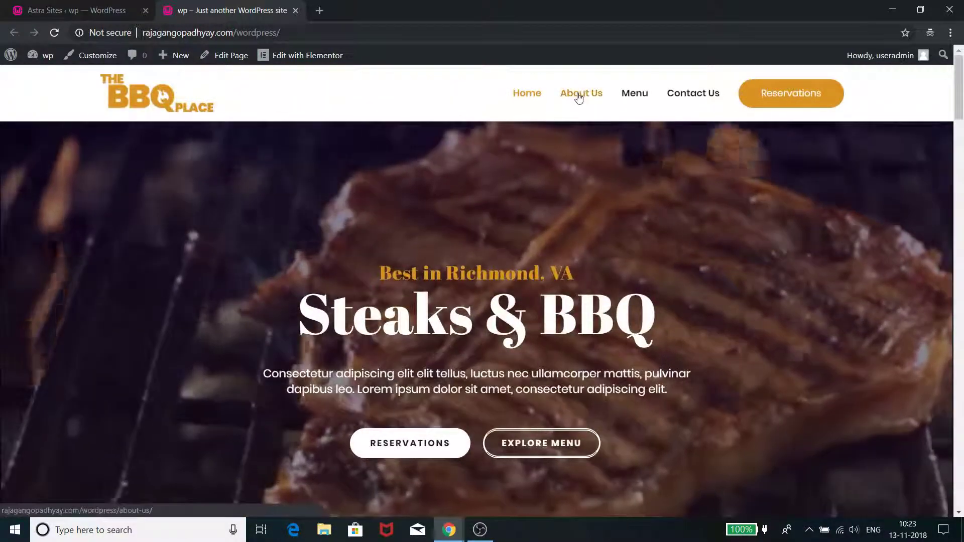
right_click(579, 95)
click(620, 104)
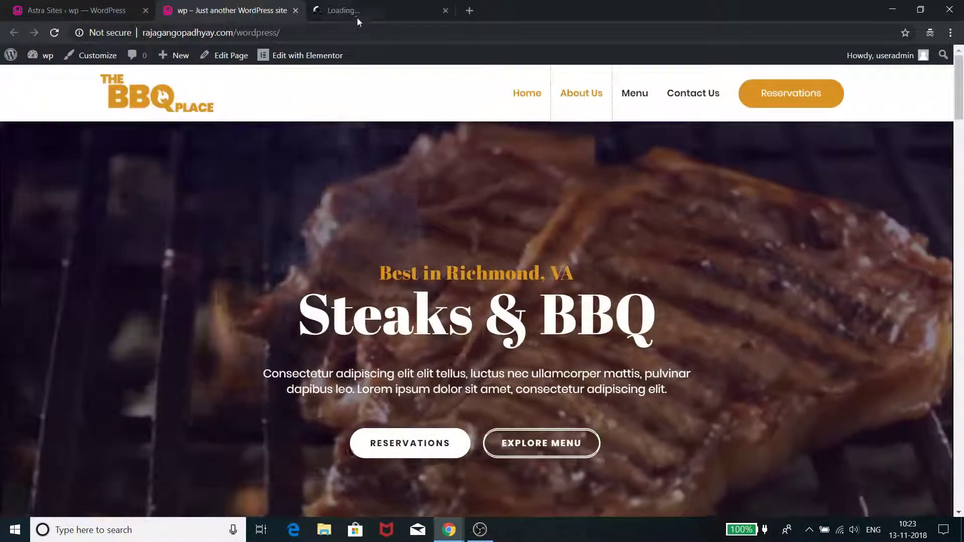
click(353, 16)
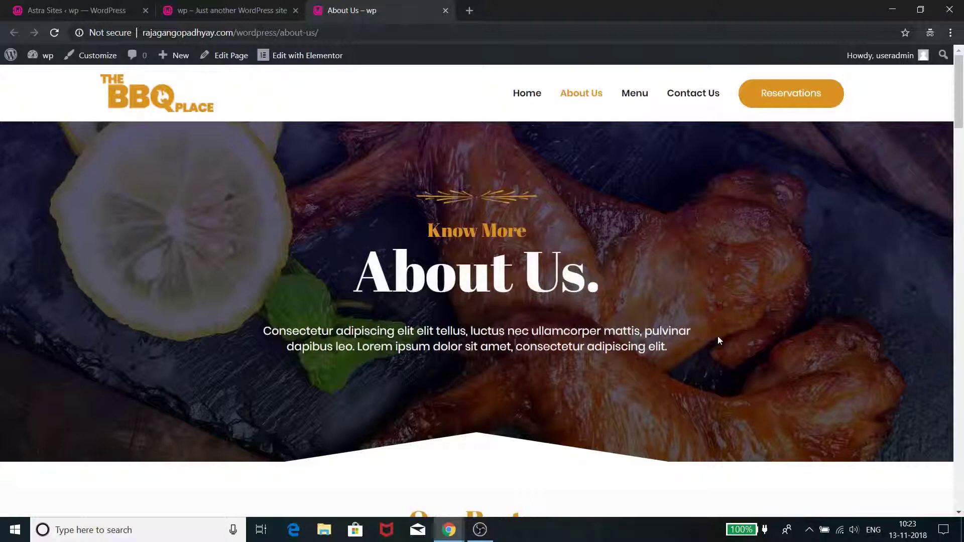
Review the About Us page's header banner and the Our Resto introduction down to the food image slider
scroll(716, 359, down, 4)
scroll(703, 354, down, 3)
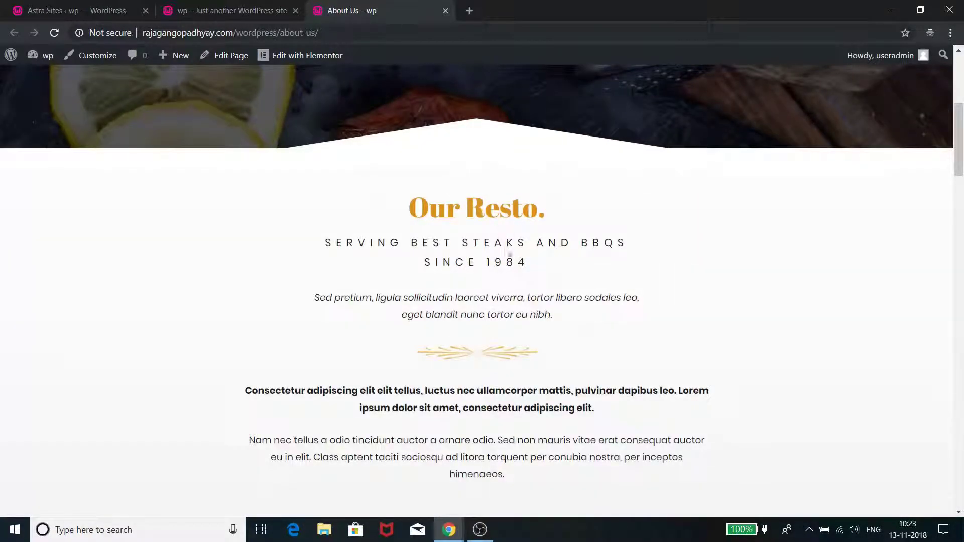
scroll(500, 200, down, 5)
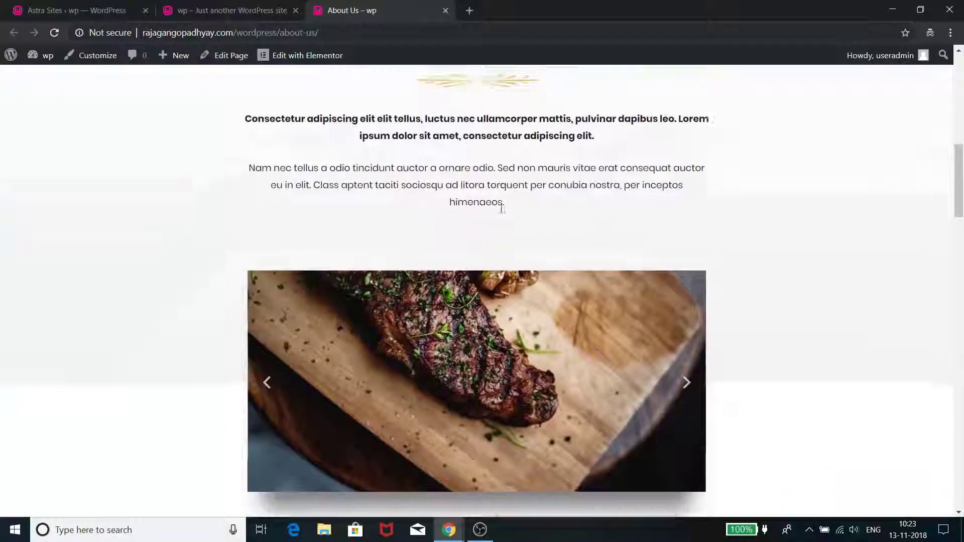
scroll(500, 209, down, 2)
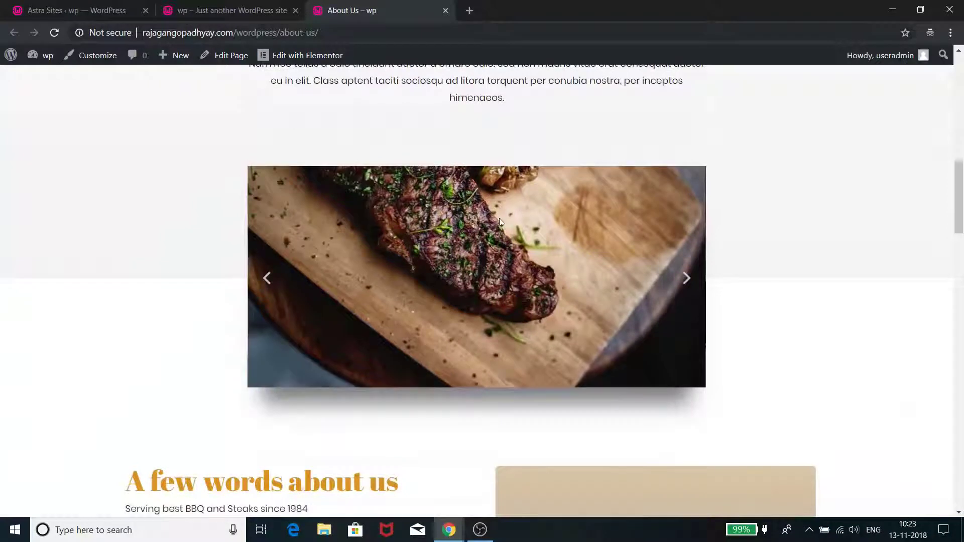
scroll(501, 209, up, 6)
scroll(501, 224, up, 7)
scroll(502, 225, down, 13)
Cycle forward through the food photos in the About Us page's image slider
click(691, 282)
click(688, 283)
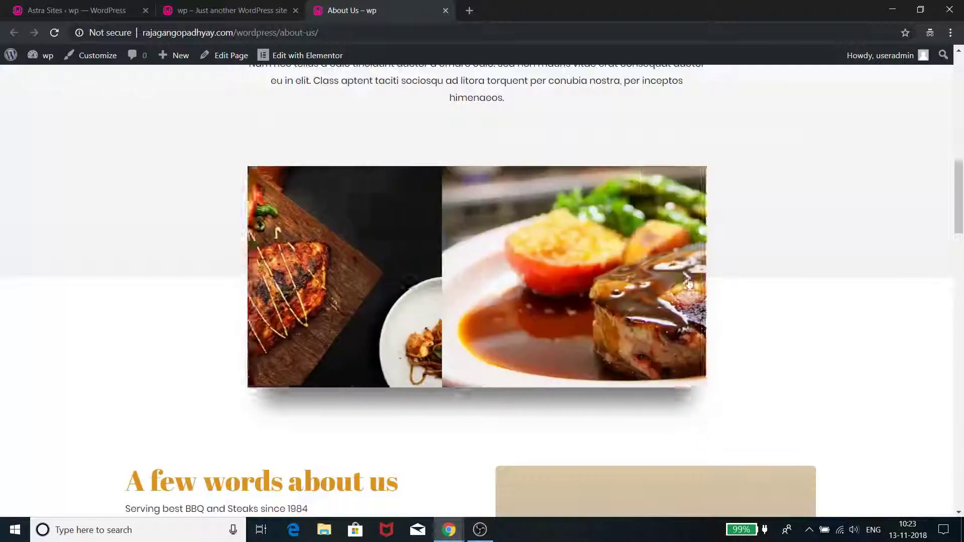
click(689, 282)
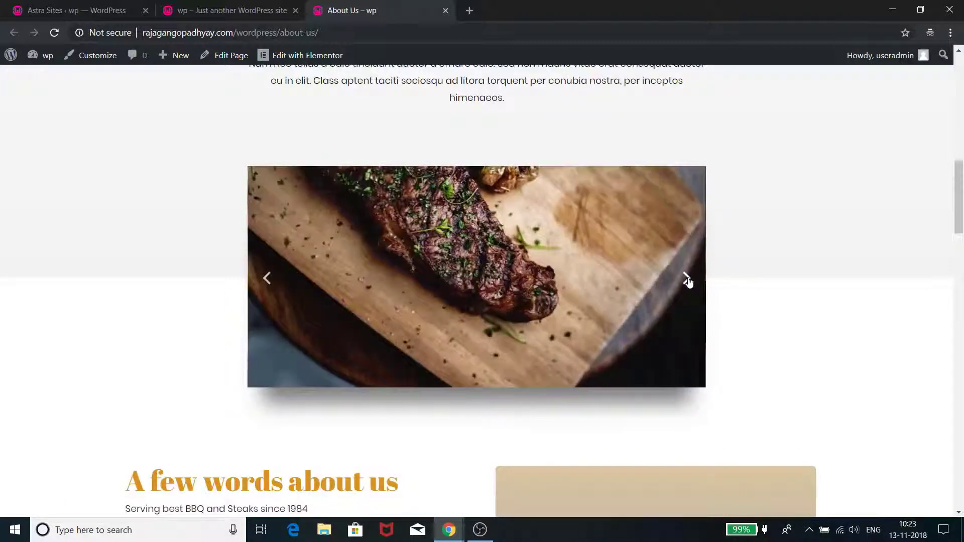
click(687, 281)
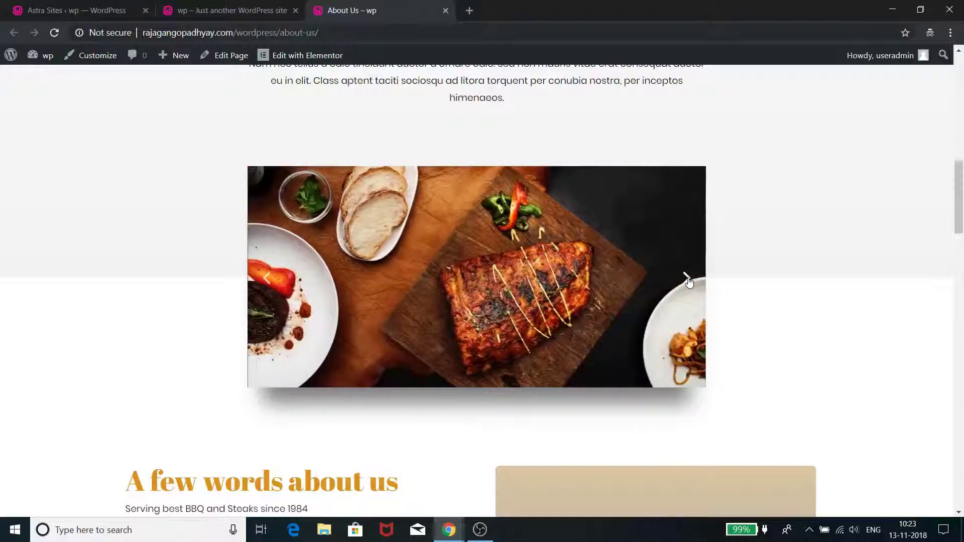
click(687, 280)
Review the About Us page's A few words about us, Free WiFi, Our Food Policy and Our Core Values sections
scroll(780, 346, down, 3)
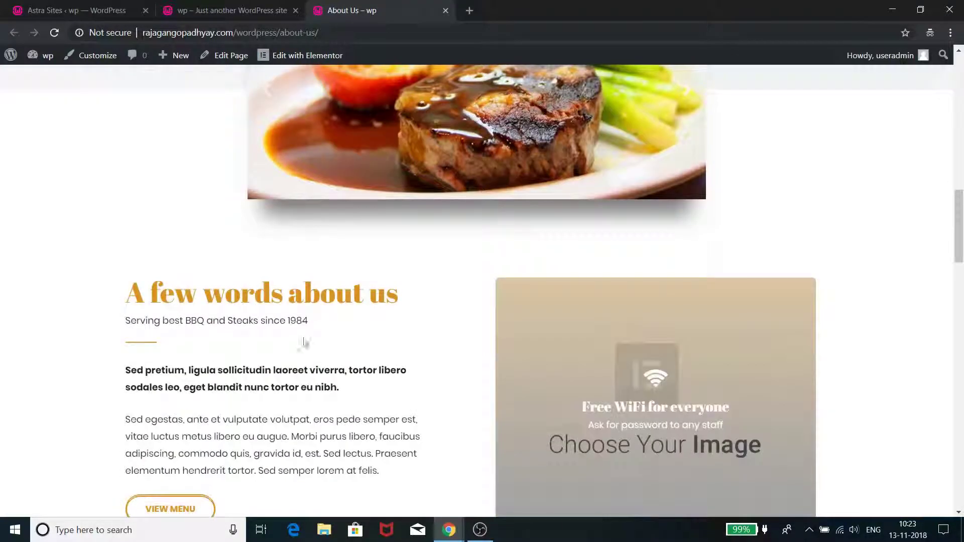
scroll(303, 343, down, 2)
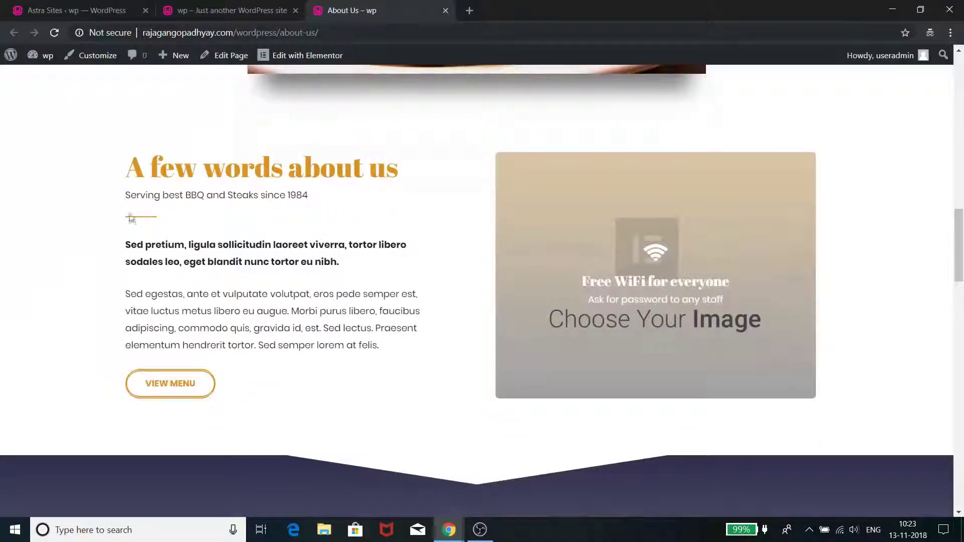
scroll(437, 382, down, 4)
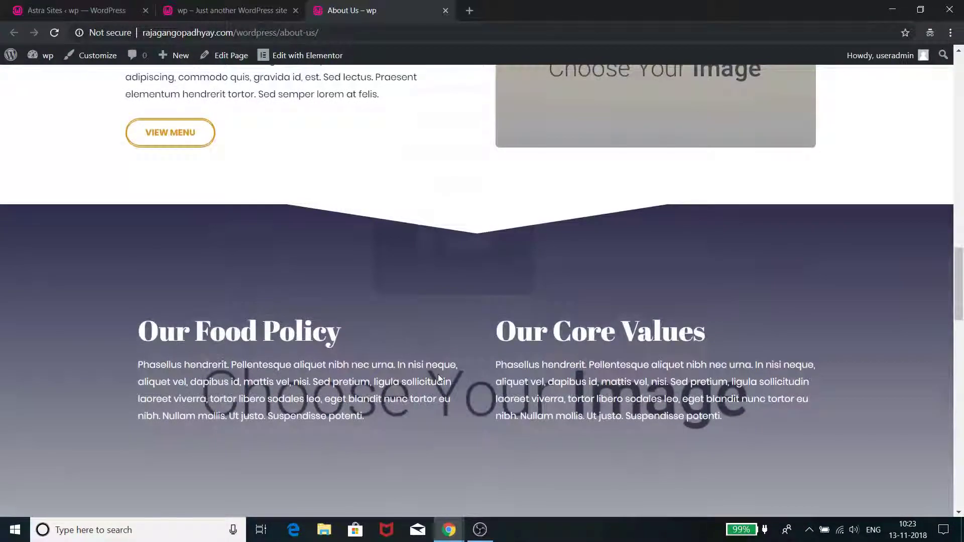
scroll(439, 378, down, 3)
scroll(440, 379, up, 7)
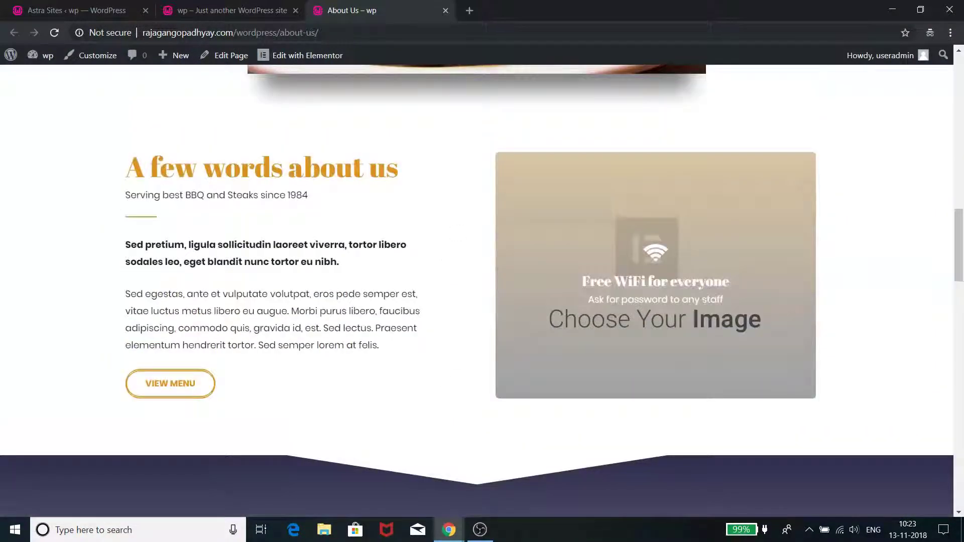
scroll(443, 352, down, 4)
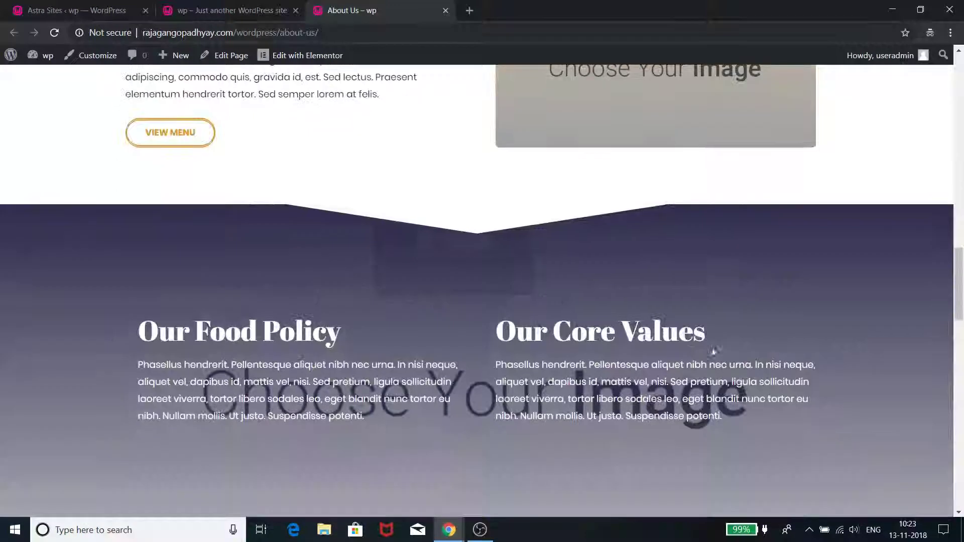
scroll(660, 251, up, 4)
scroll(687, 323, down, 6)
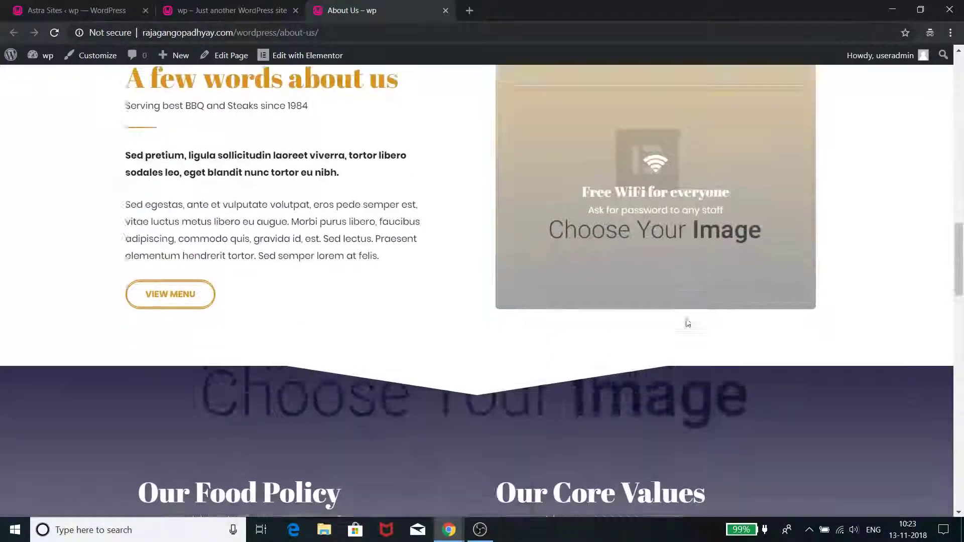
Examine the About Us page's Renowned Chefs, Careers, Review Us On and closing Let's Eat sections
scroll(628, 296, down, 8)
scroll(379, 253, up, 3)
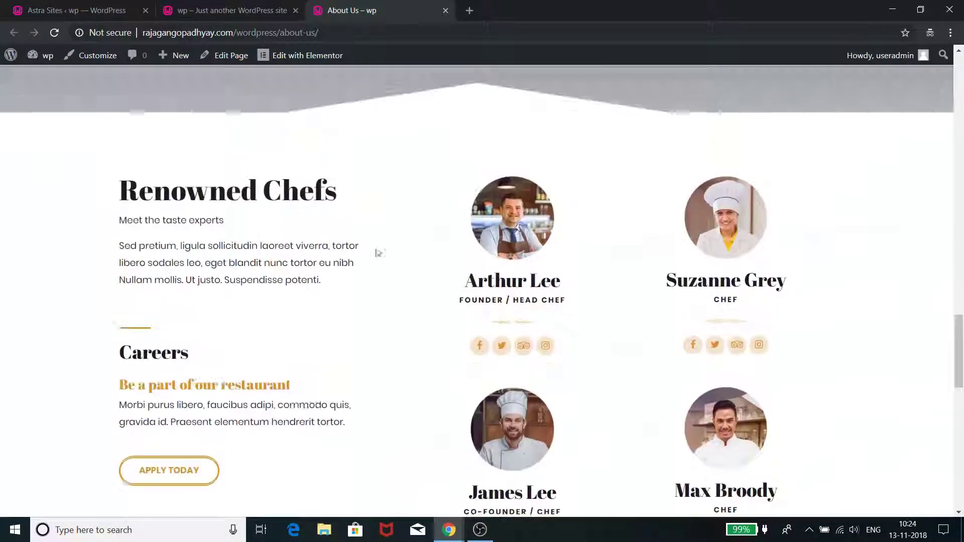
scroll(570, 170, down, 10)
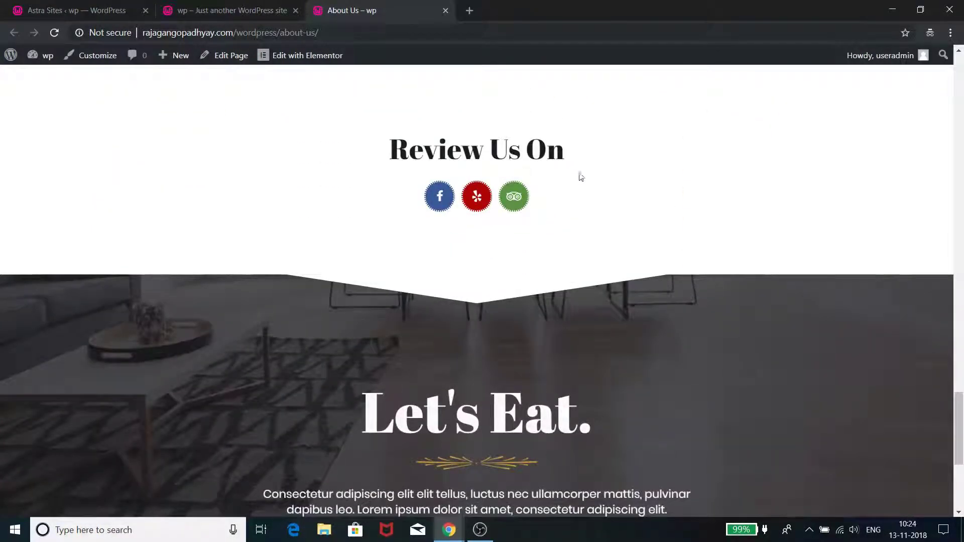
scroll(447, 277, down, 4)
scroll(462, 281, down, 2)
scroll(483, 291, up, 3)
scroll(483, 291, down, 4)
Open the site's Menu page and review its banner, Best BBQs and Steaks introduction and three featured dish cards
scroll(710, 290, up, 15)
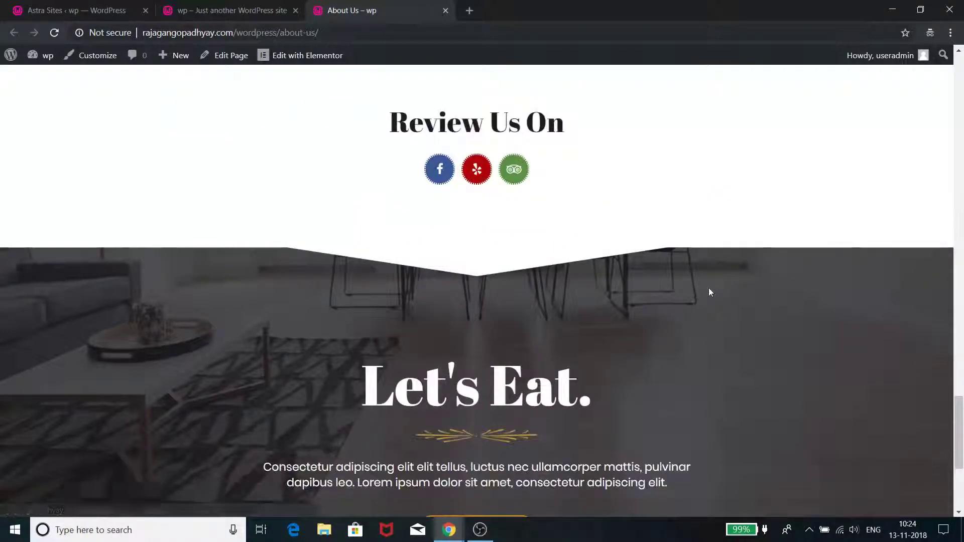
scroll(710, 297, up, 15)
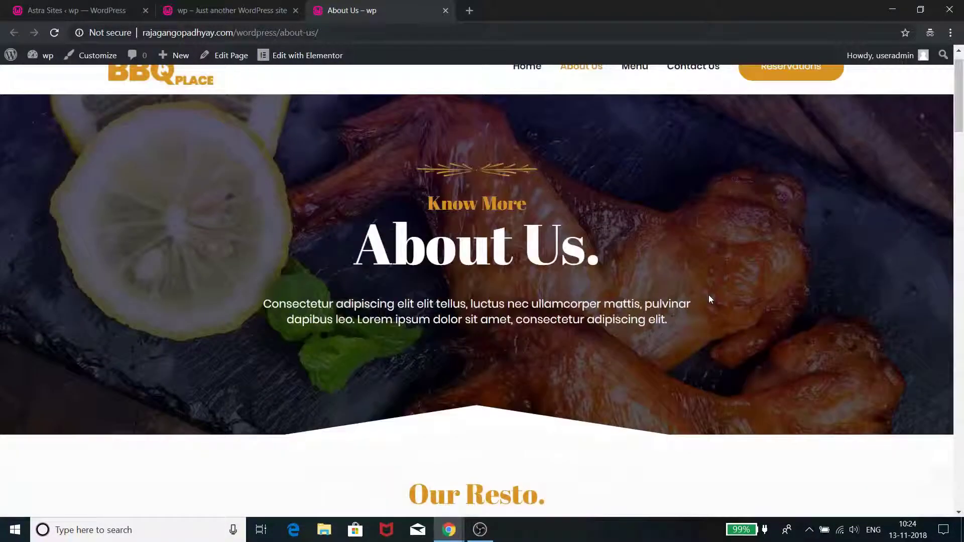
click(641, 97)
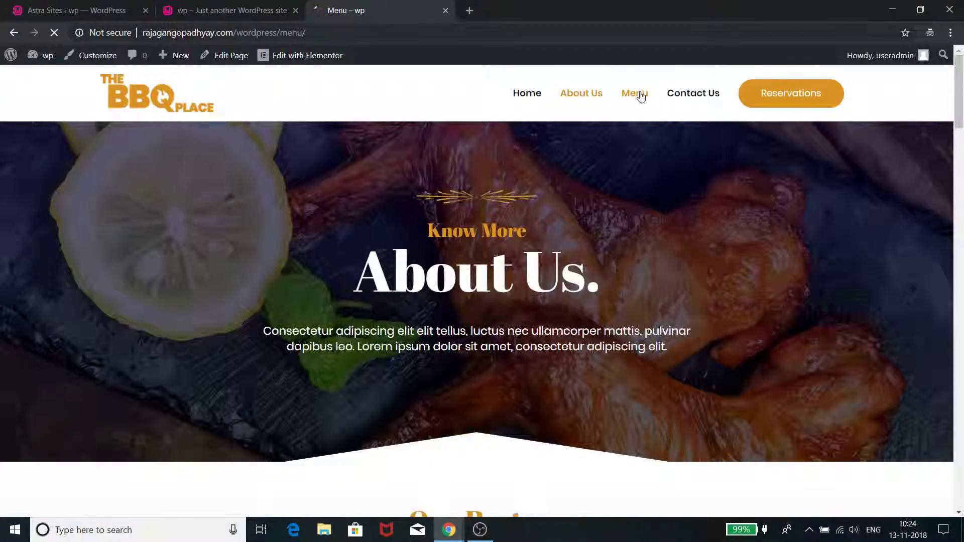
scroll(561, 268, down, 1)
scroll(561, 268, down, 5)
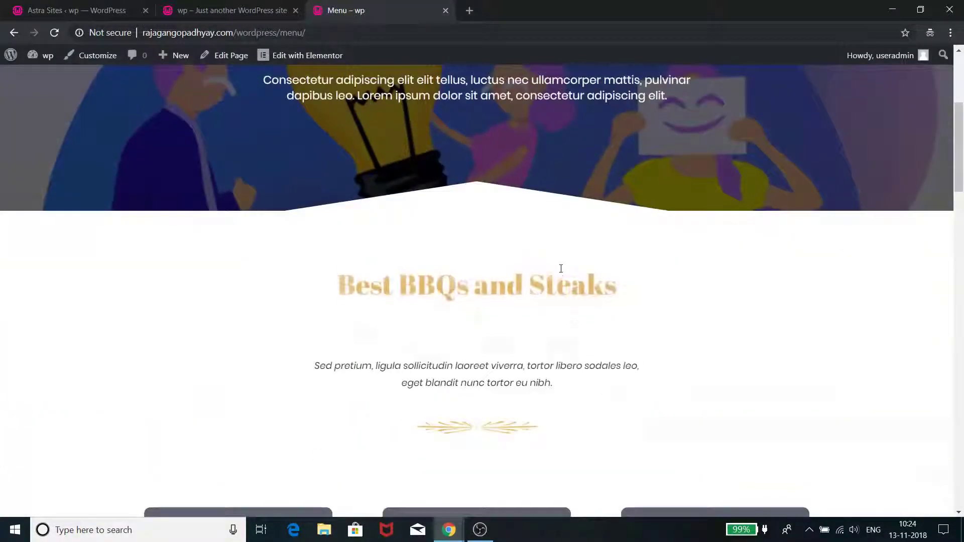
scroll(559, 270, down, 7)
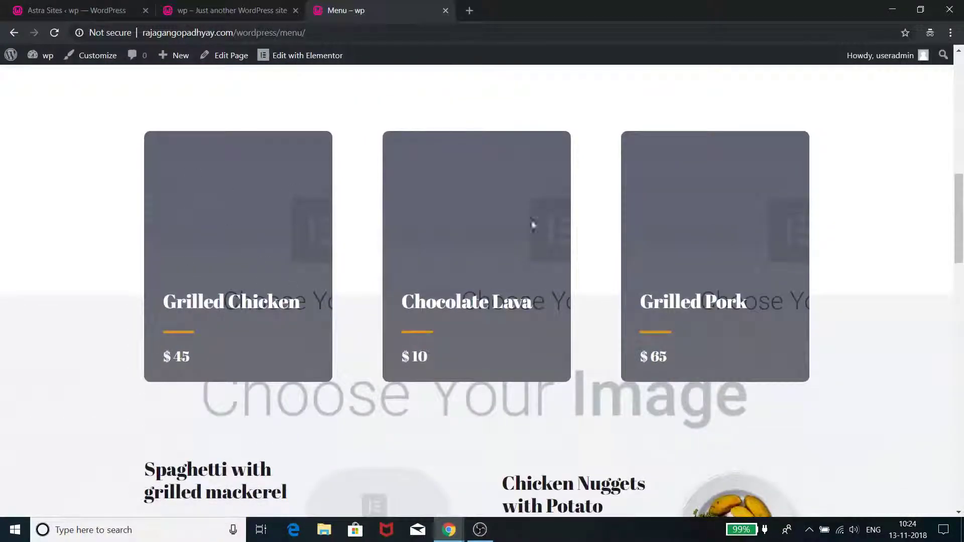
scroll(482, 234, down, 2)
scroll(792, 152, down, 2)
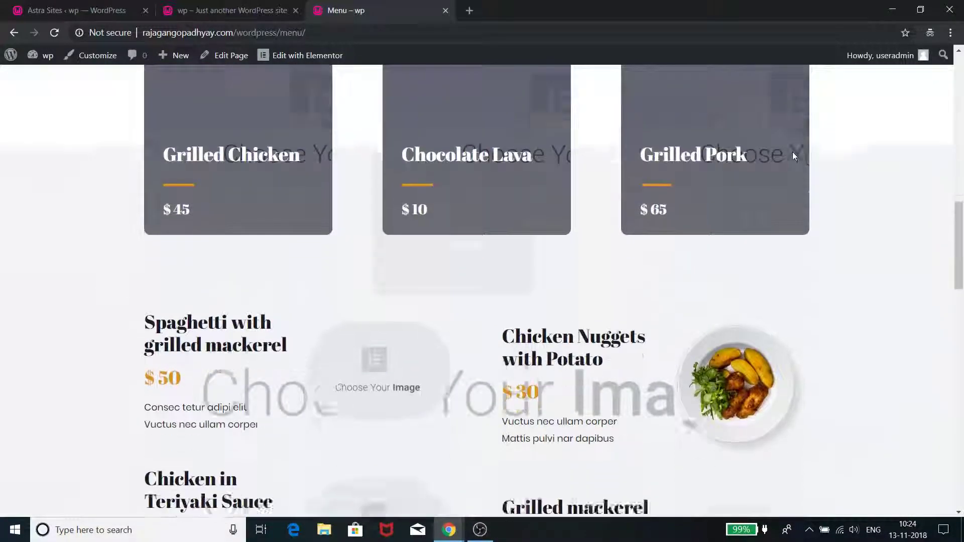
Examine the Menu page's priced dishes, the Beverages and Desserts lists and the closing Let's Eat section
scroll(729, 140, down, 3)
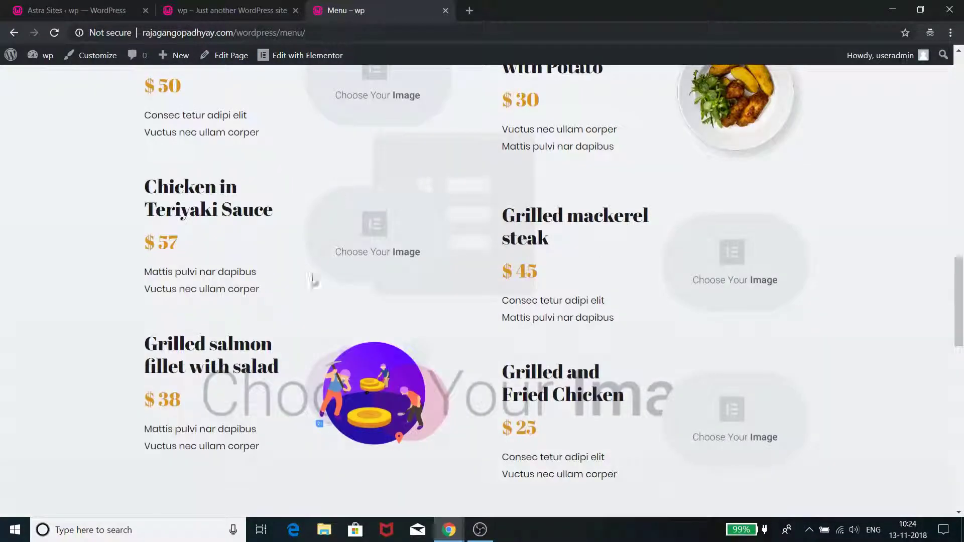
scroll(329, 340, down, 3)
scroll(331, 339, down, 3)
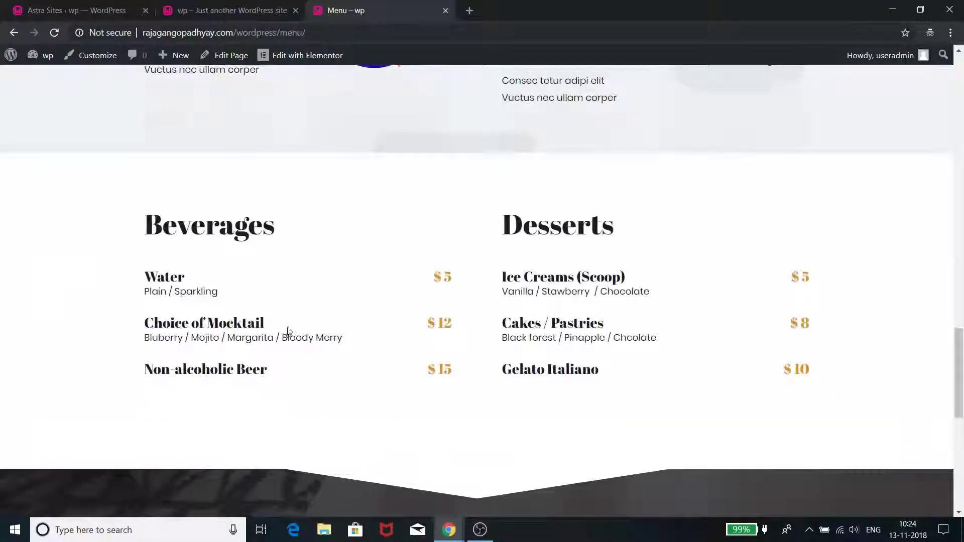
scroll(289, 330, up, 13)
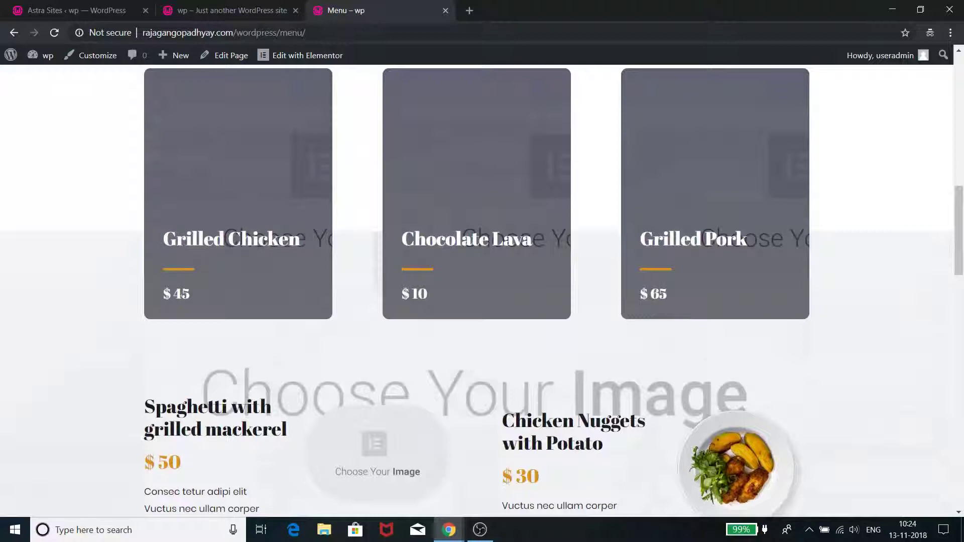
scroll(688, 270, down, 13)
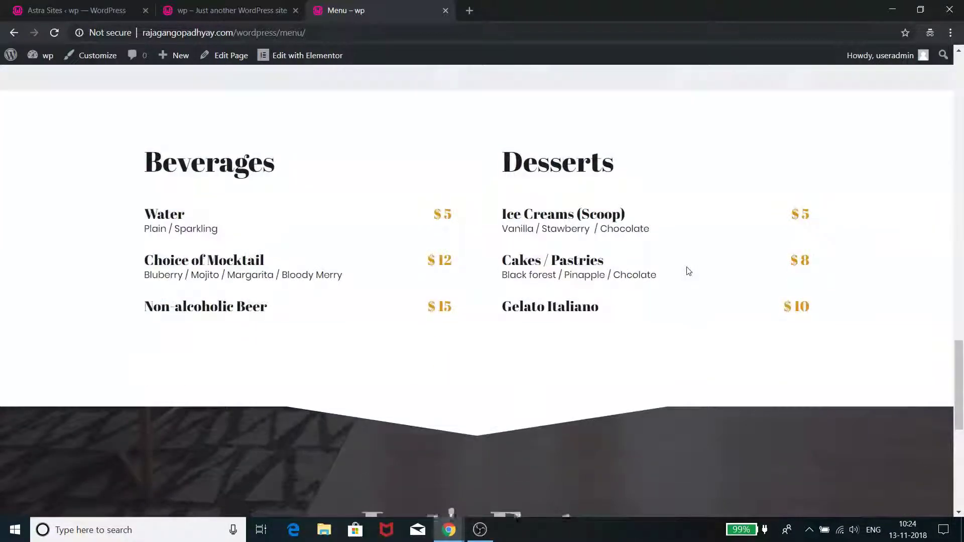
scroll(688, 271, down, 6)
scroll(687, 270, down, 1)
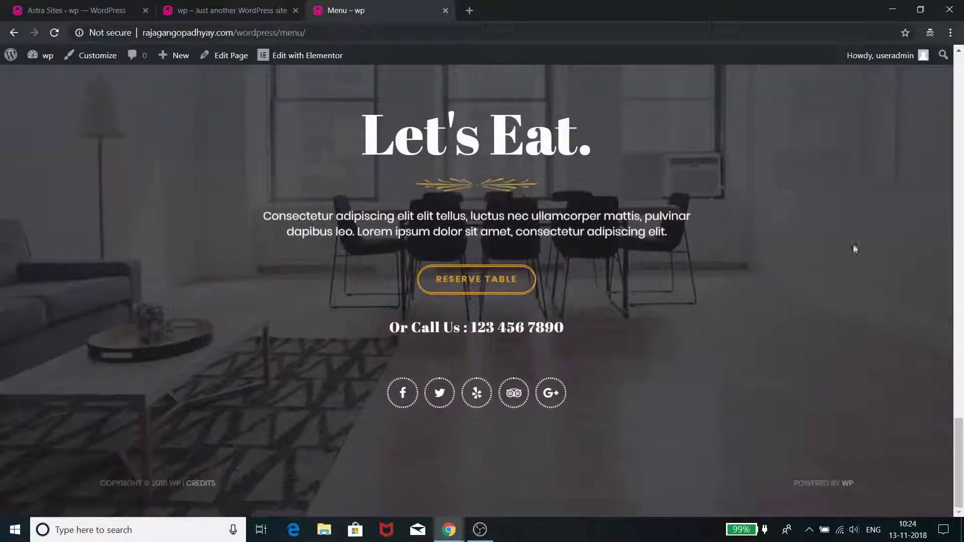
Open the site's Contact Us page and review its phone contacts, feedback form and location map
scroll(806, 228, up, 20)
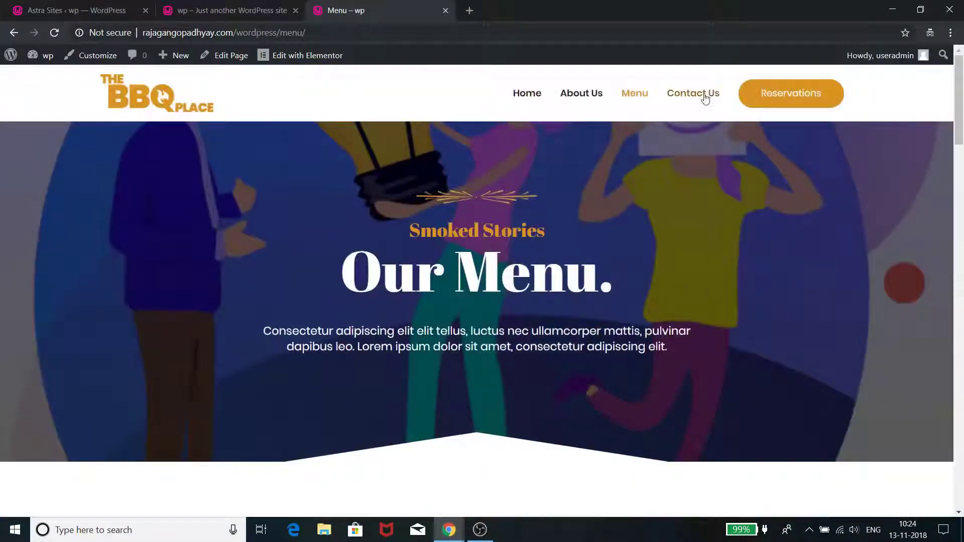
click(705, 98)
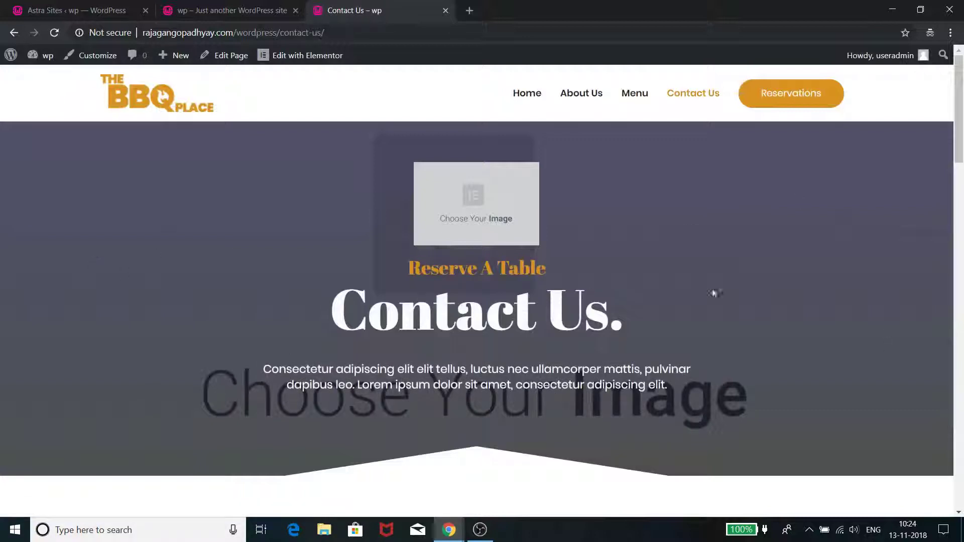
scroll(849, 411, down, 7)
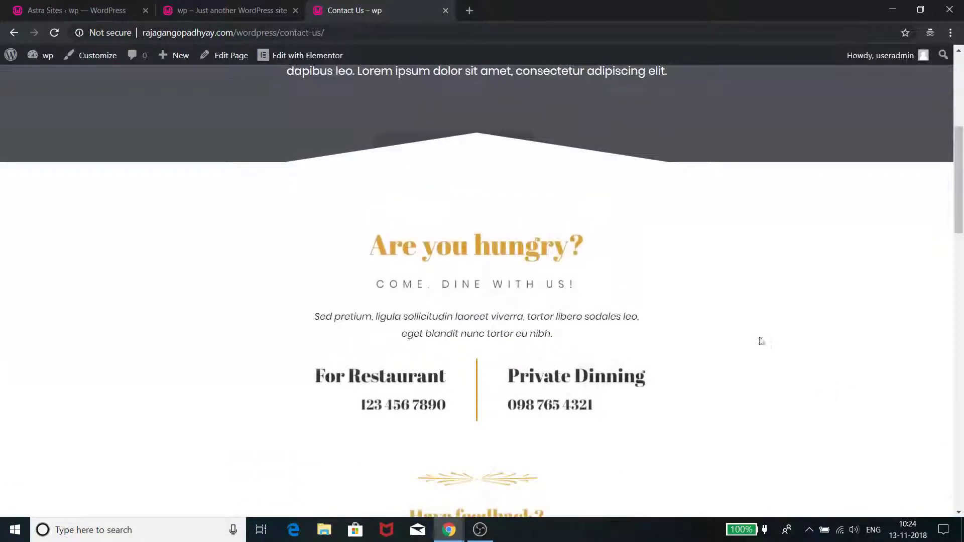
scroll(758, 340, down, 5)
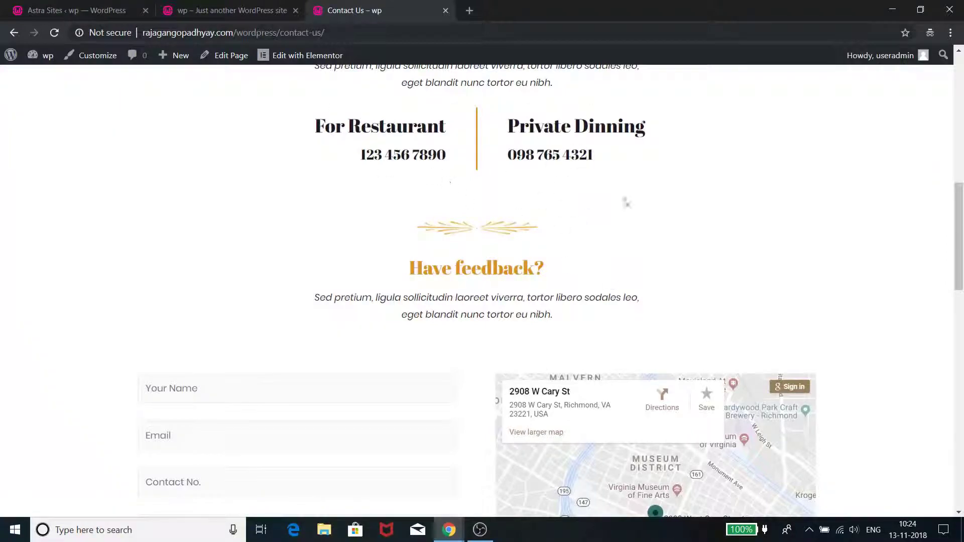
scroll(604, 276, down, 4)
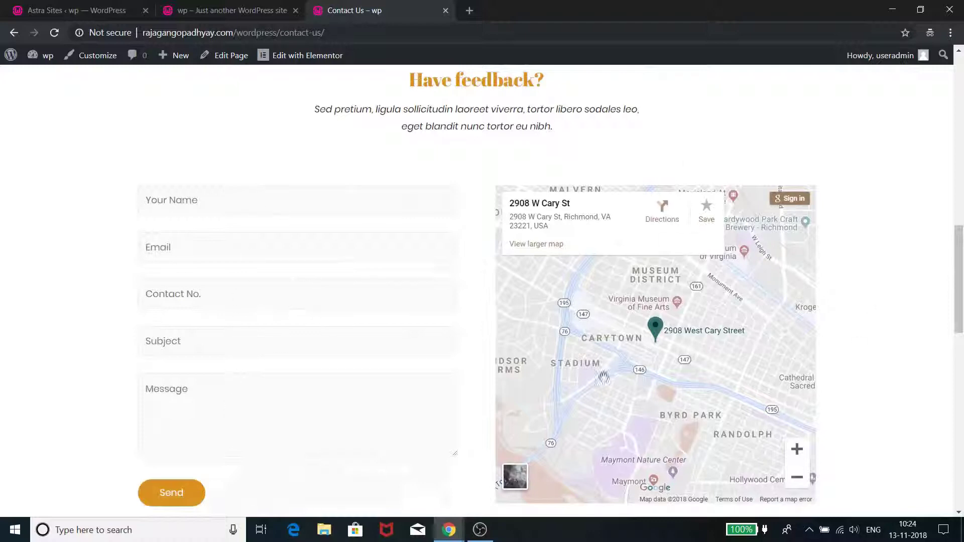
Examine the Contact Us page's Open Hours, Happy Hours offer and closing Let's Eat section
scroll(839, 347, down, 6)
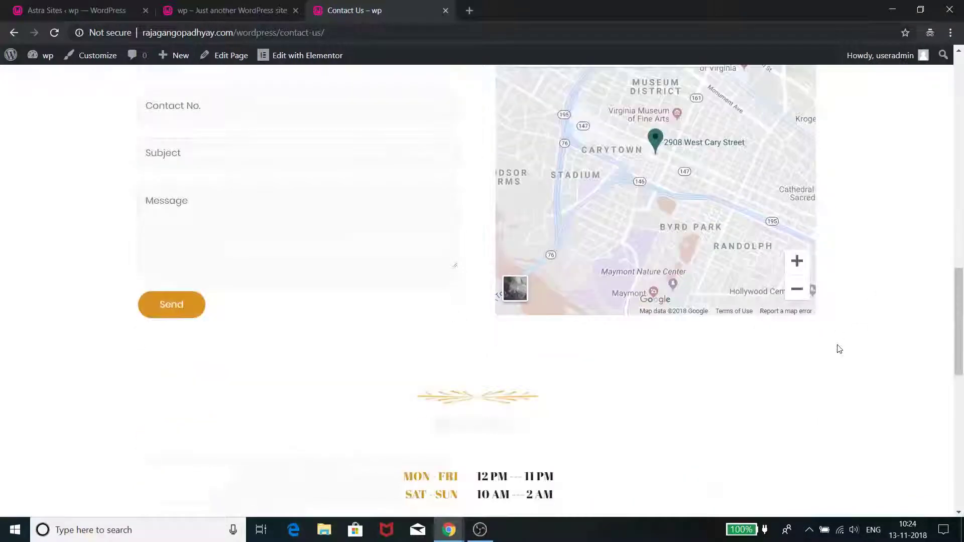
scroll(524, 302, down, 5)
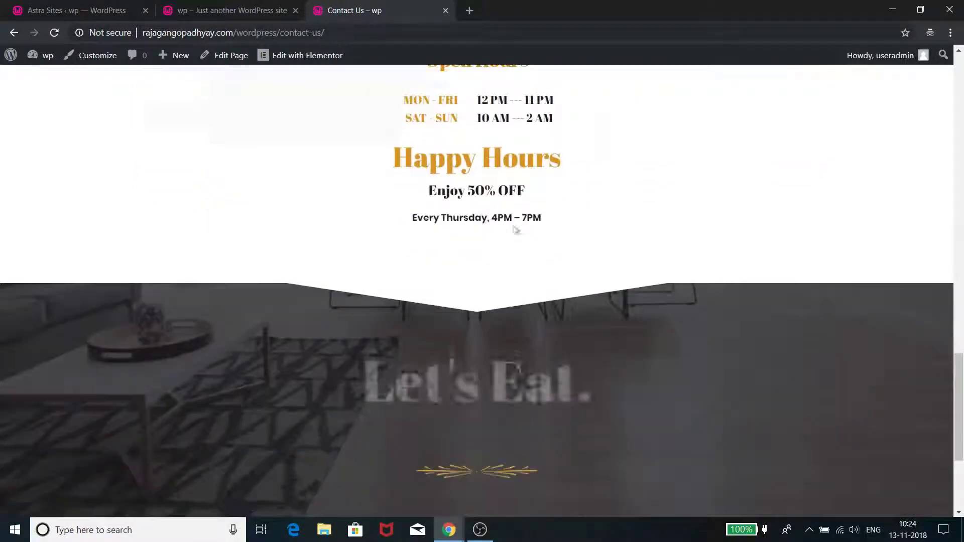
scroll(514, 317, down, 4)
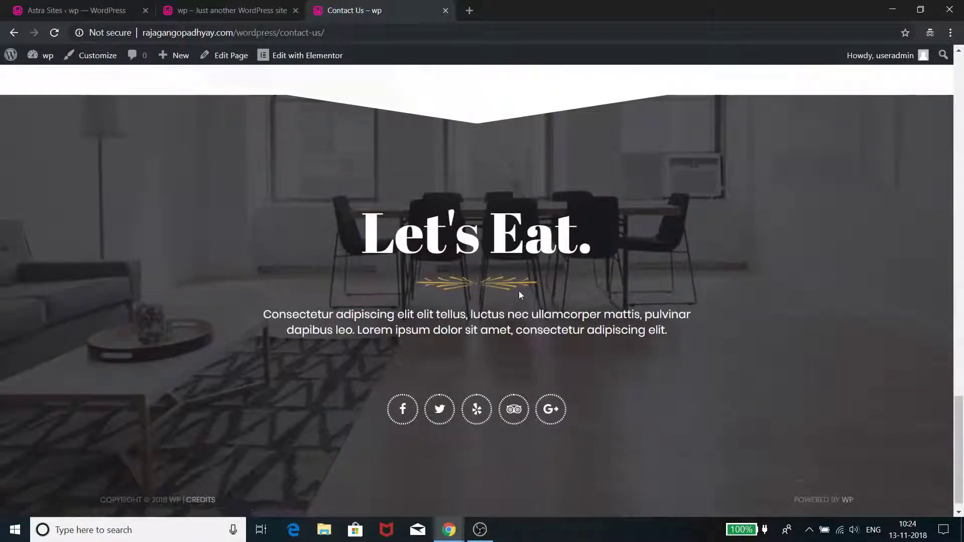
scroll(703, 281, up, 8)
scroll(707, 278, up, 15)
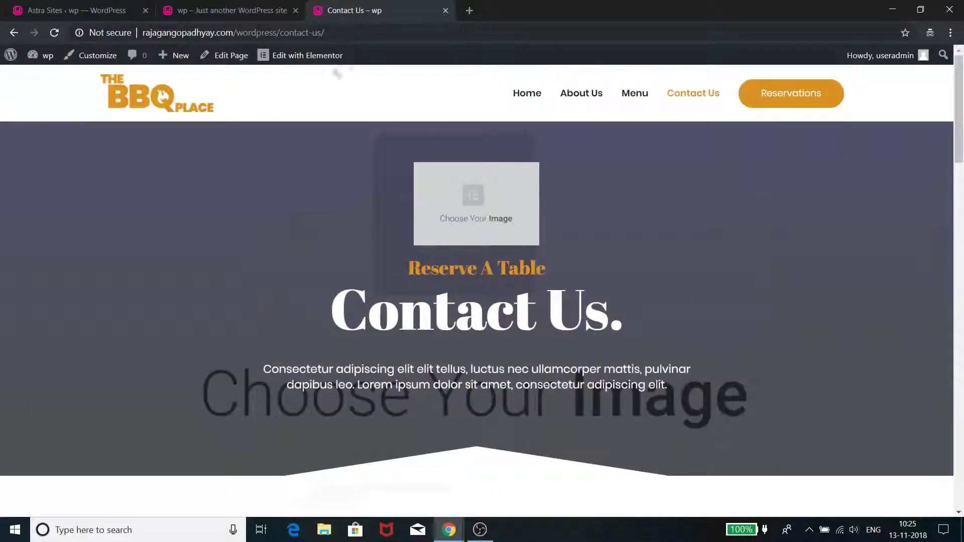
Switch back to the browser tab with the site's home page and look over its Steaks & BBQ banner area
click(224, 9)
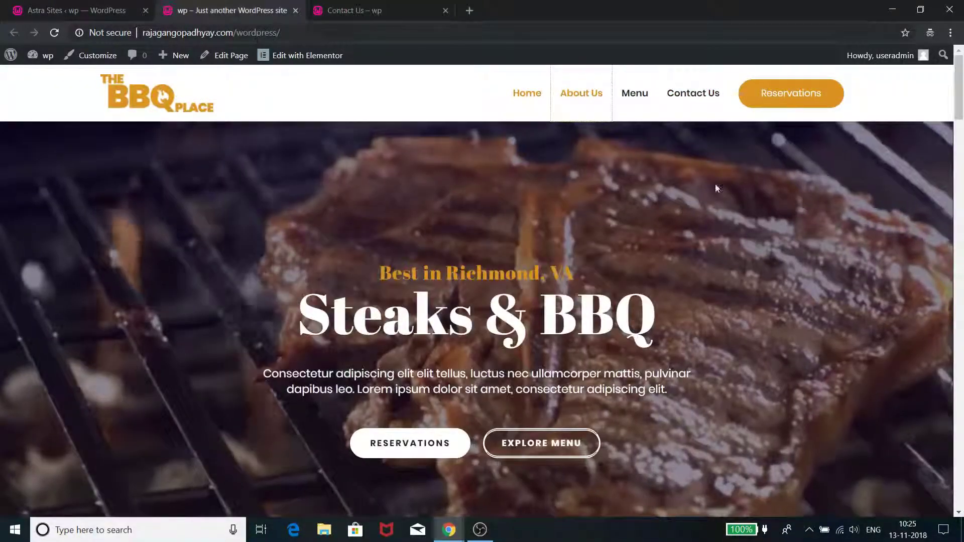
scroll(805, 382, down, 3)
scroll(806, 382, up, 3)
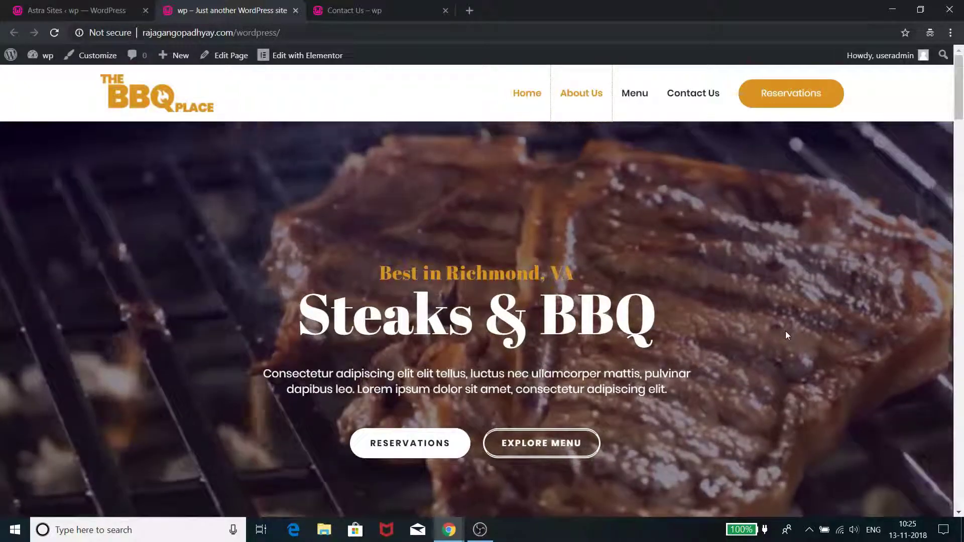
scroll(785, 330, down, 4)
scroll(785, 331, up, 4)
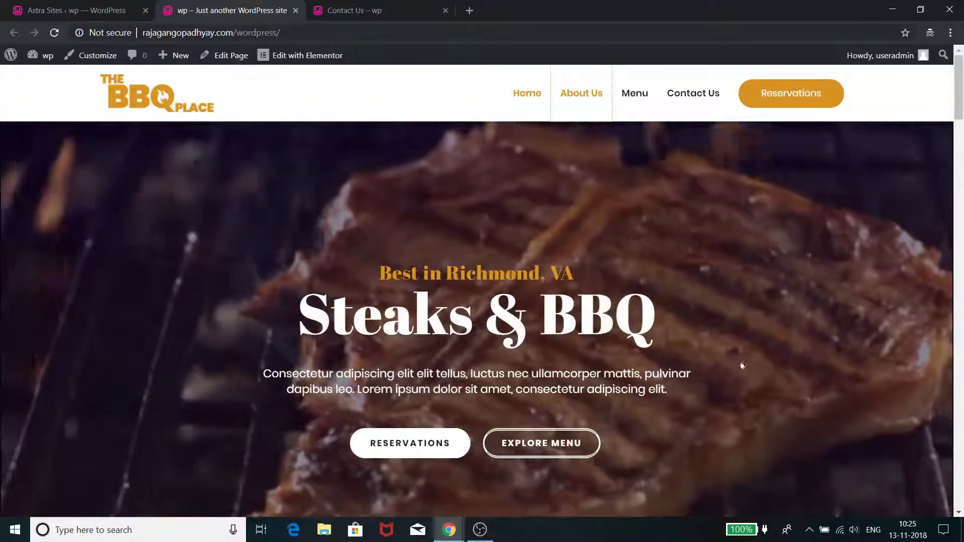
scroll(773, 277, down, 4)
scroll(798, 290, up, 4)
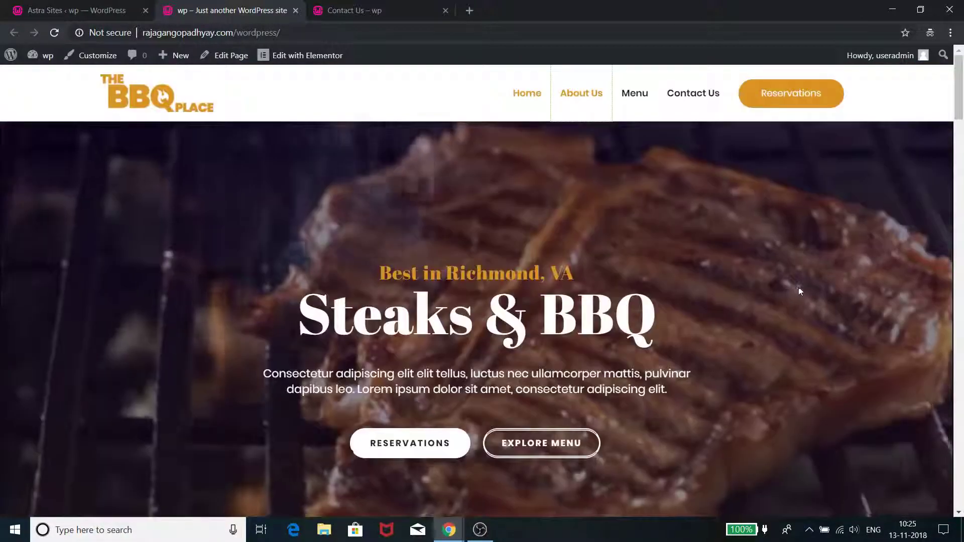
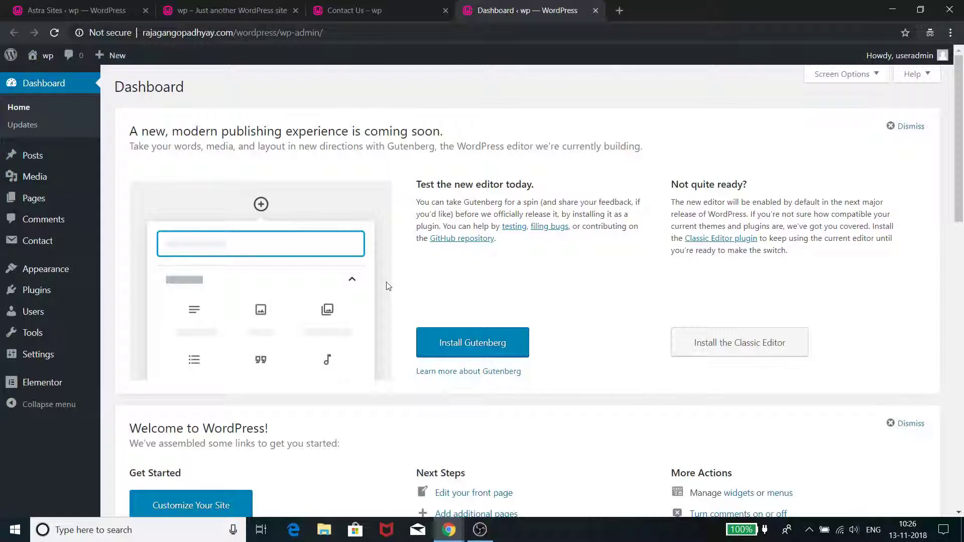
Open the installed themes overview from the WordPress dashboard
mouse_move(44, 274)
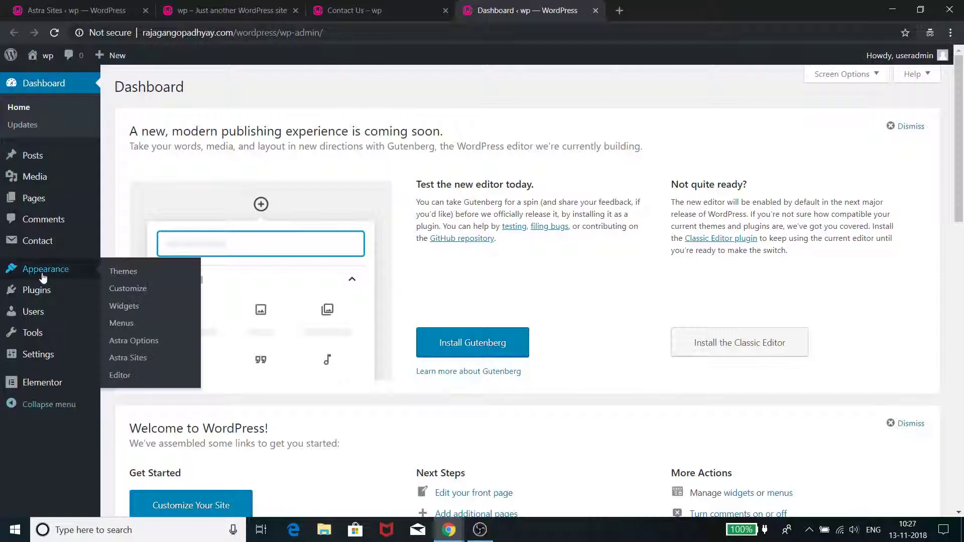
click(125, 272)
mouse_move(127, 274)
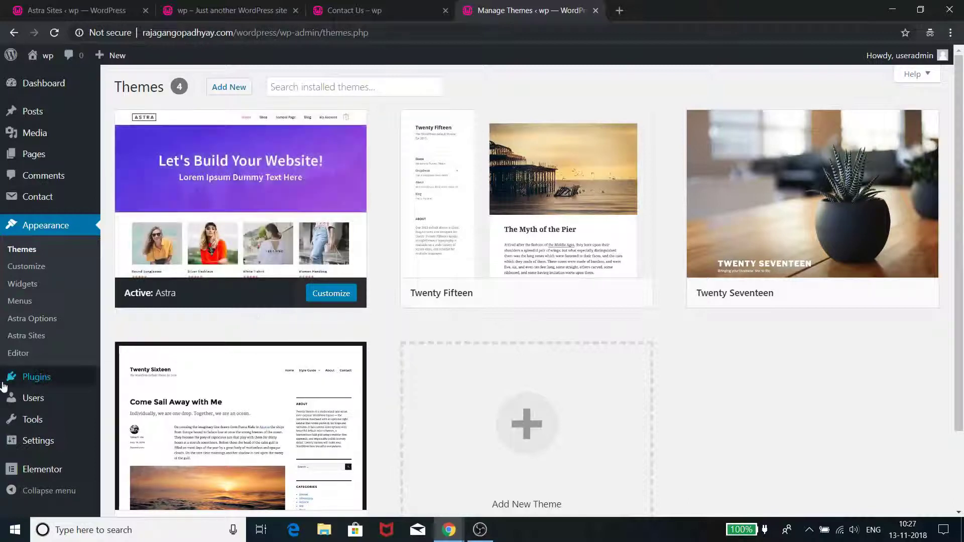
Open the Astra starter site library through the Astra options and filter it to Elementor templates
click(28, 337)
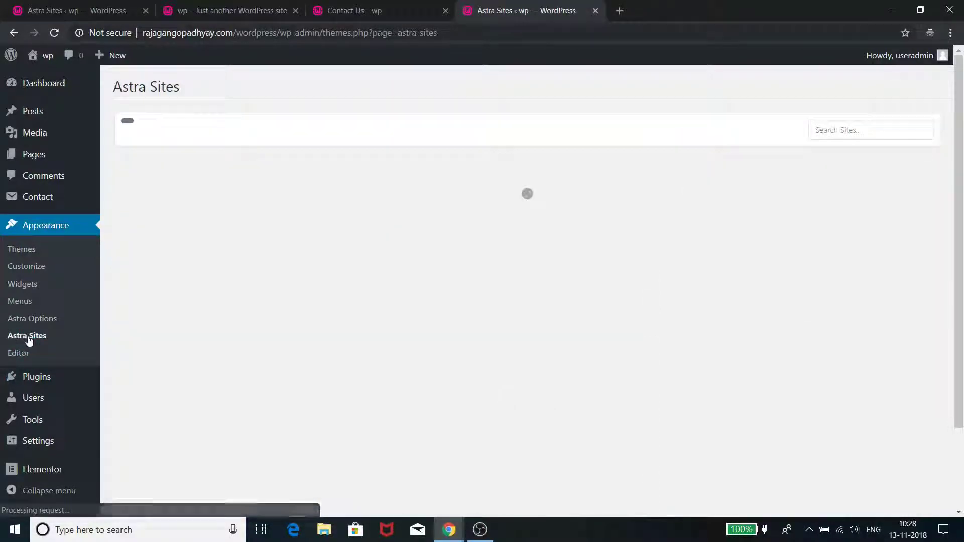
click(30, 321)
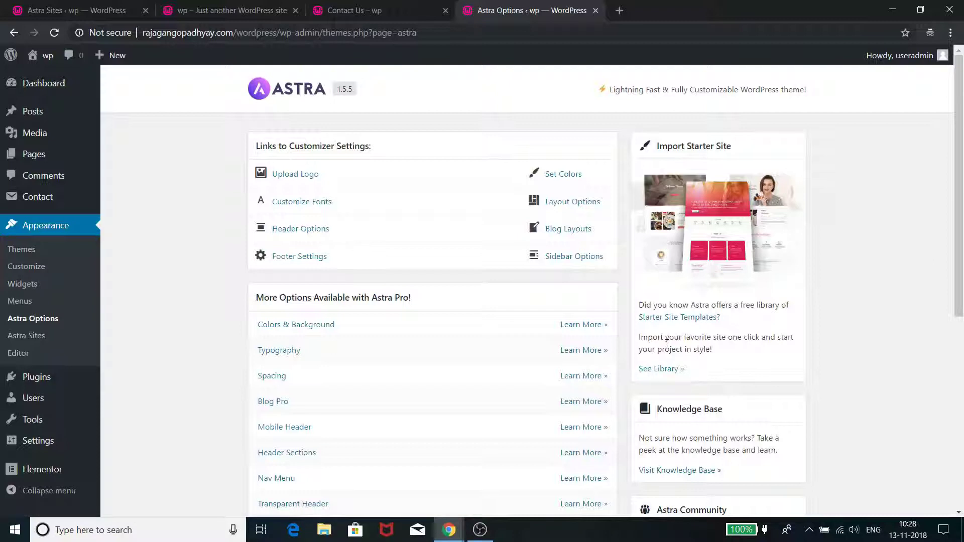
click(659, 369)
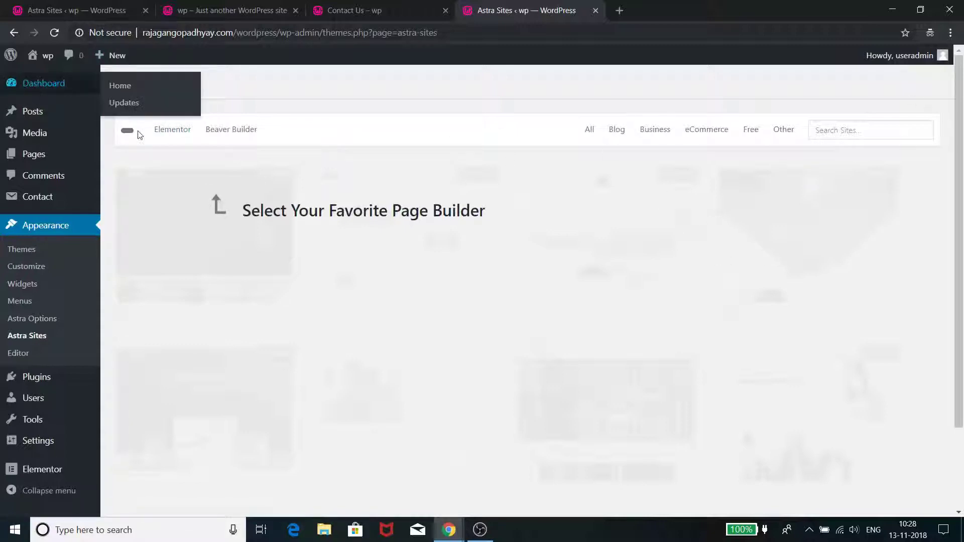
click(181, 132)
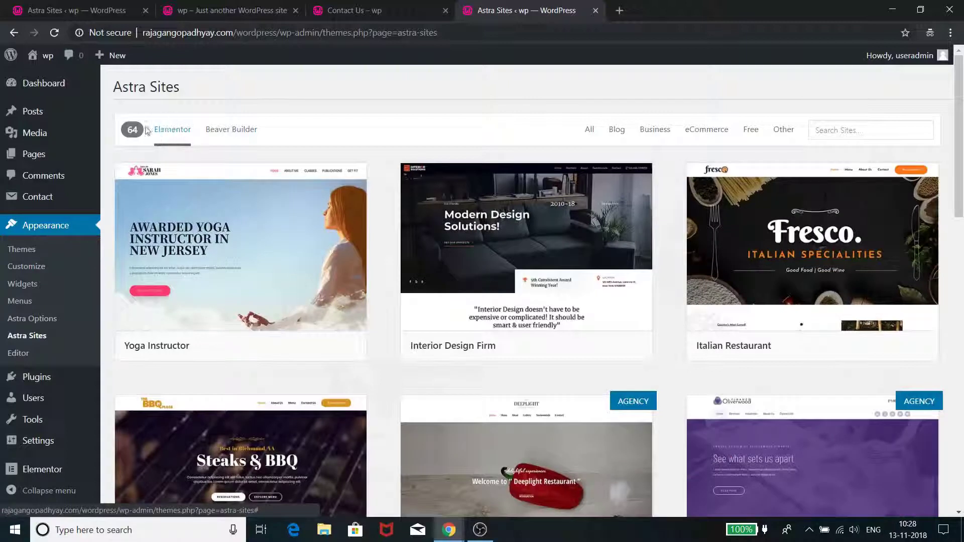
Browse the Elementor starter templates and open the BBQ Restaurant template's preview
mouse_move(601, 262)
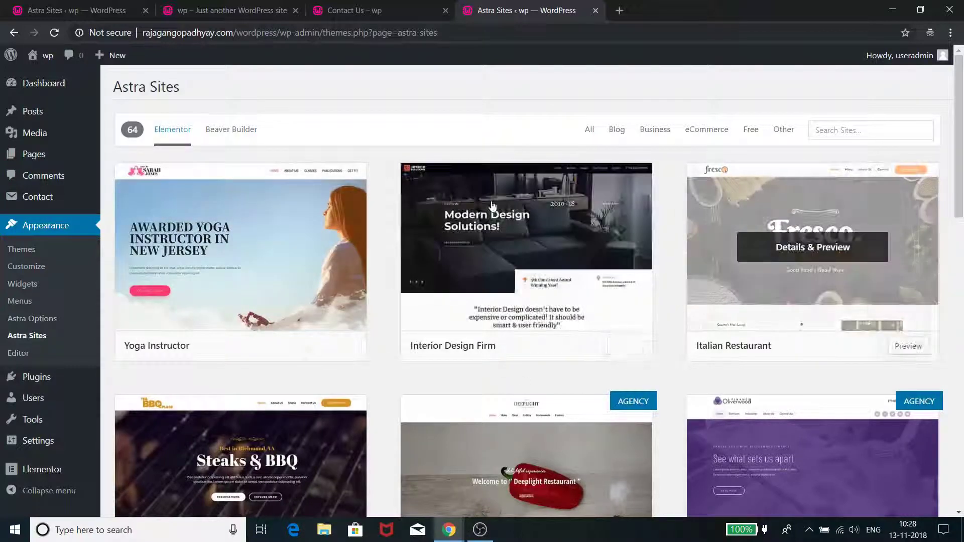
scroll(416, 319, down, 1)
scroll(417, 318, down, 6)
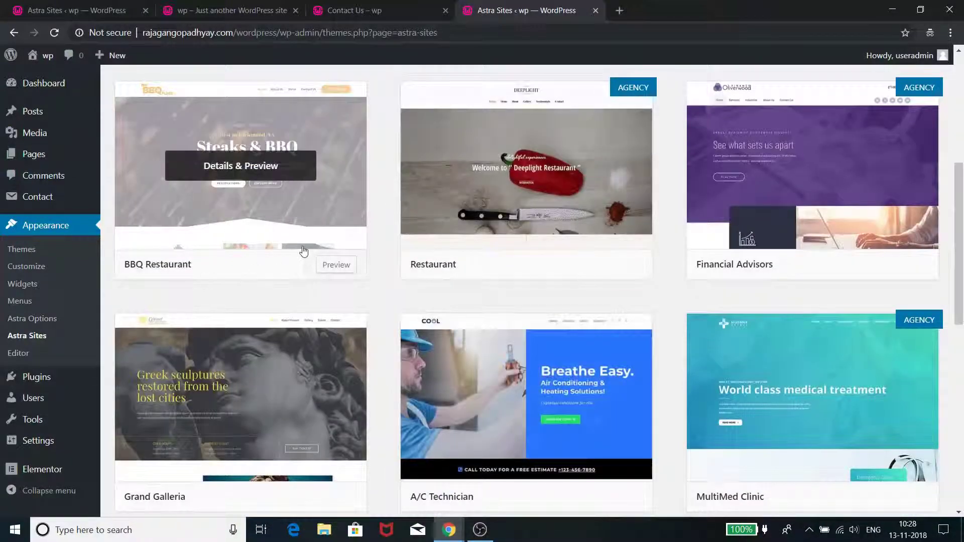
click(319, 221)
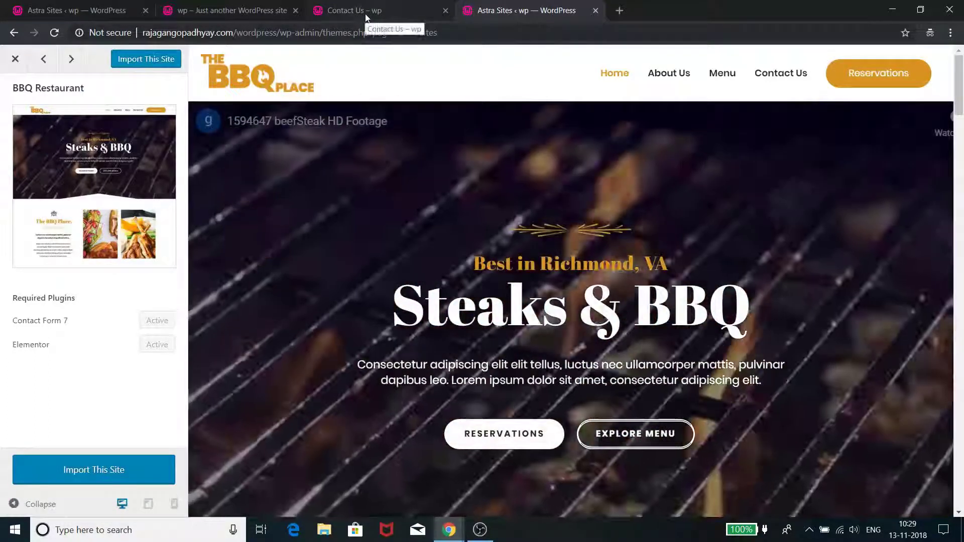
Switch to the browser tab with the live home page and look through its Featured Delicacies and priced dishes sections
click(255, 11)
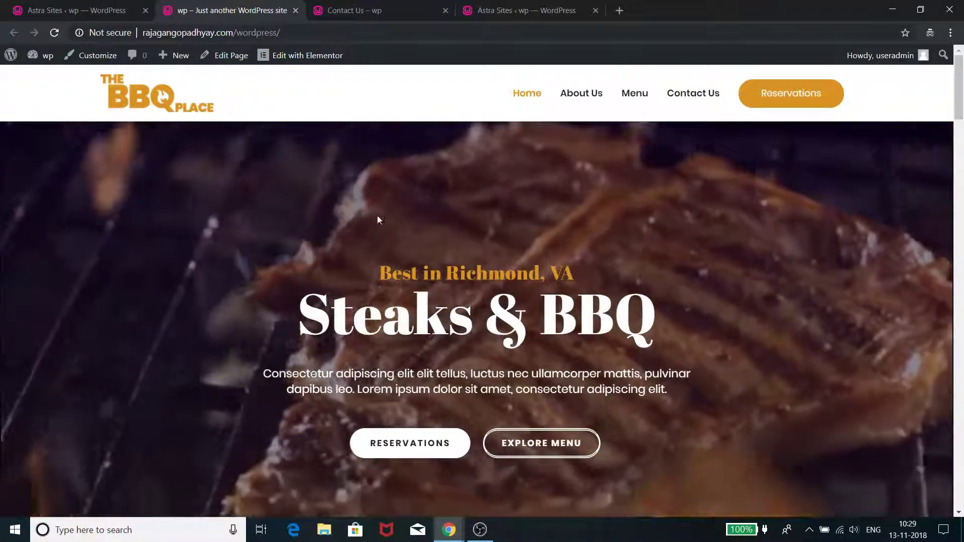
scroll(222, 113, down, 5)
scroll(395, 274, down, 15)
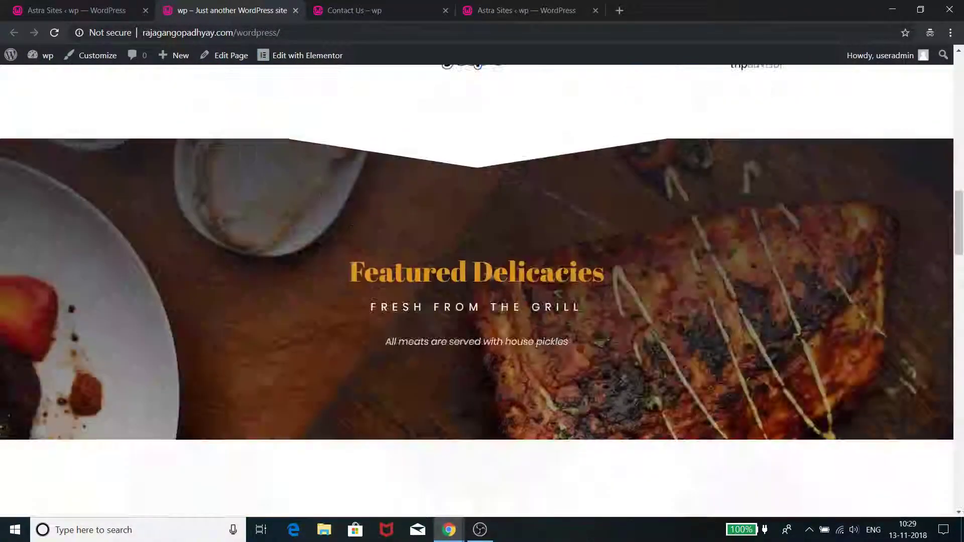
scroll(395, 274, down, 8)
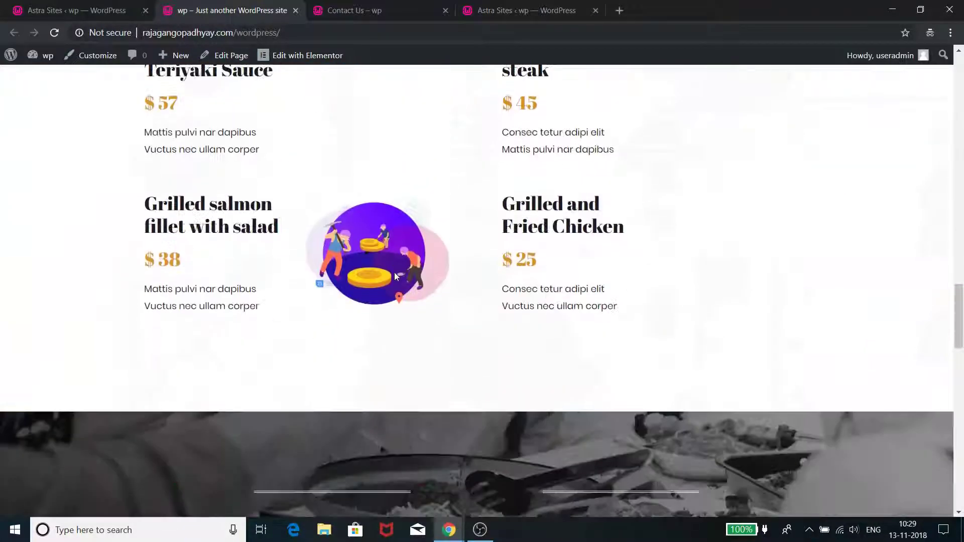
scroll(395, 274, up, 6)
scroll(395, 275, up, 20)
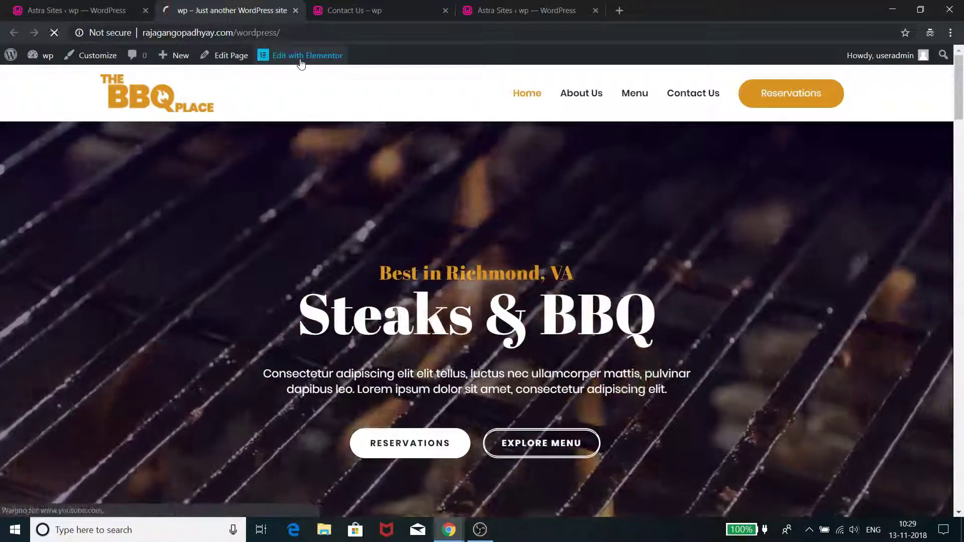
Open the home page for editing in Elementor and look over its Steaks & BBQ banner section
click(301, 63)
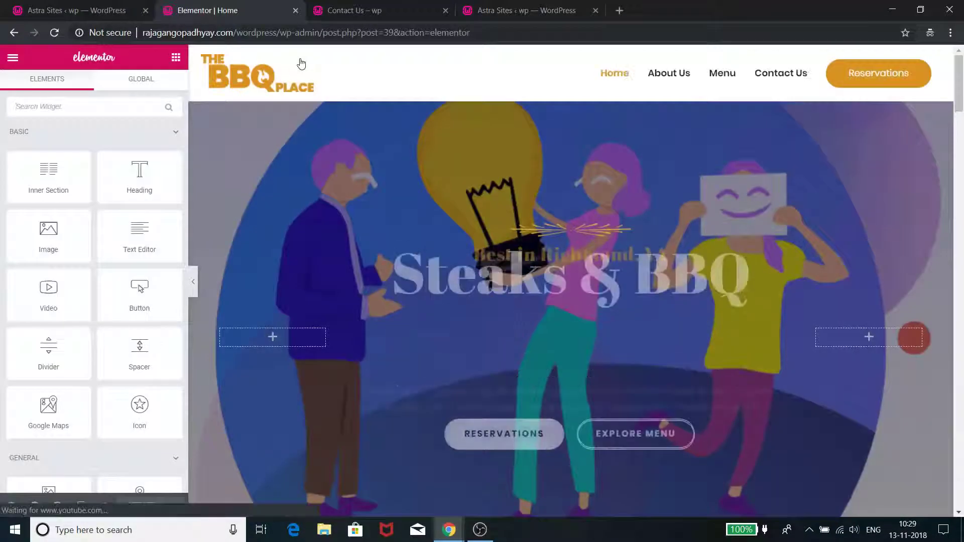
scroll(254, 357, down, 7)
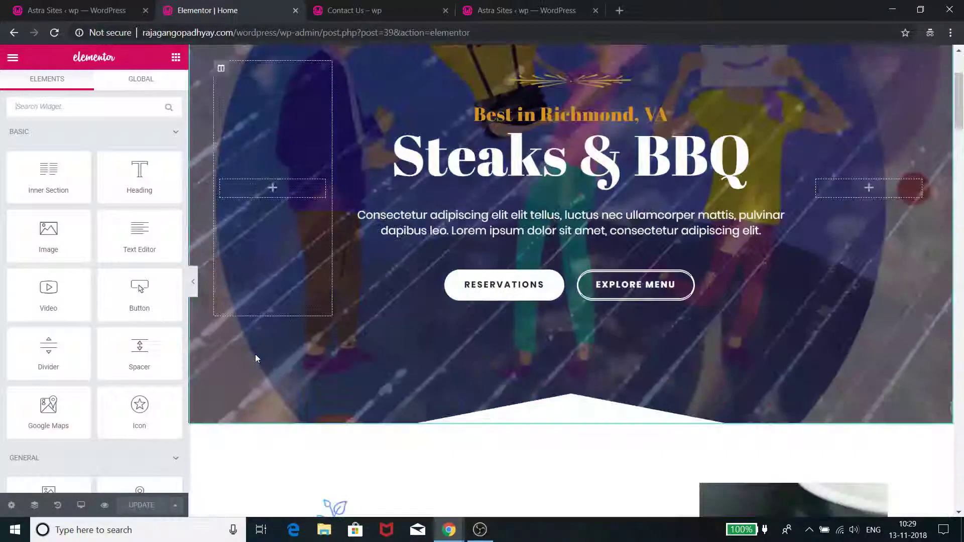
scroll(279, 348, up, 7)
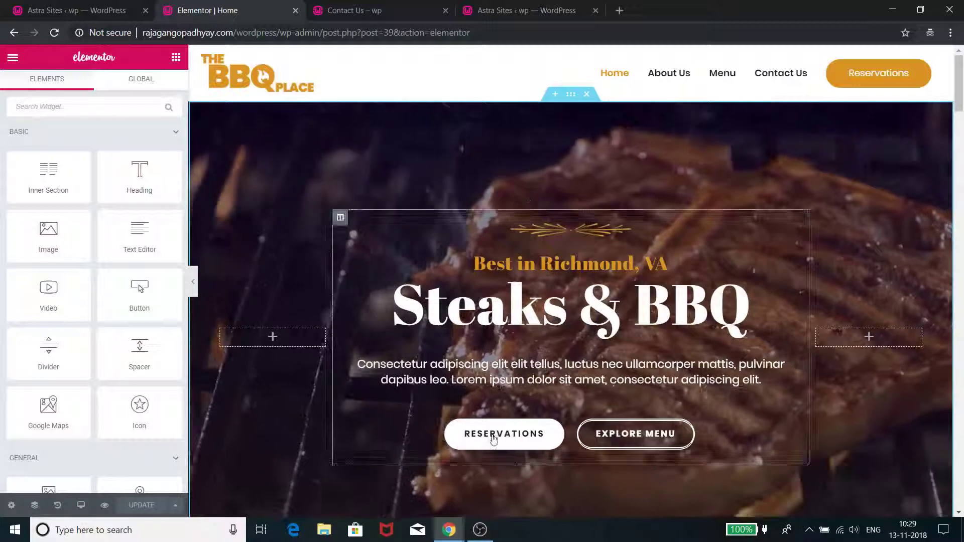
scroll(635, 427, down, 4)
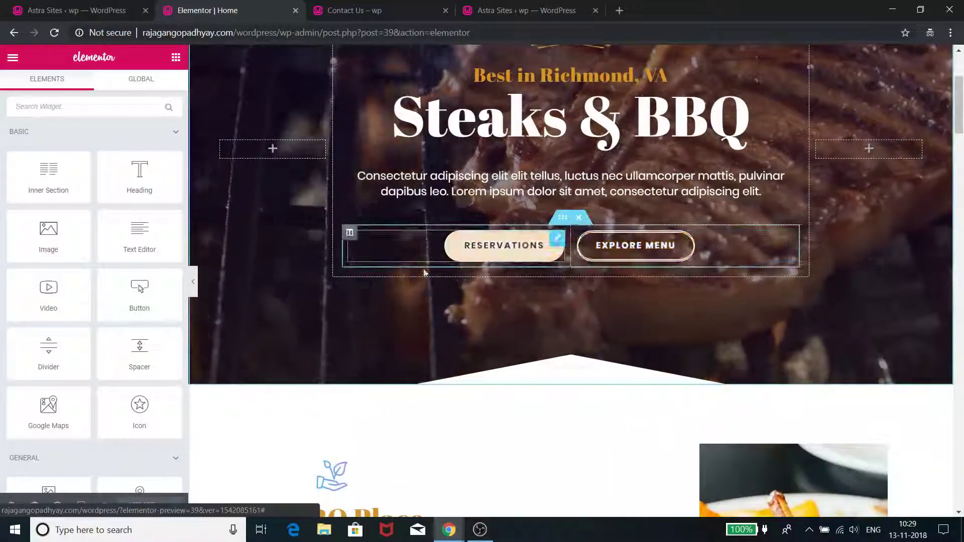
scroll(465, 371, up, 3)
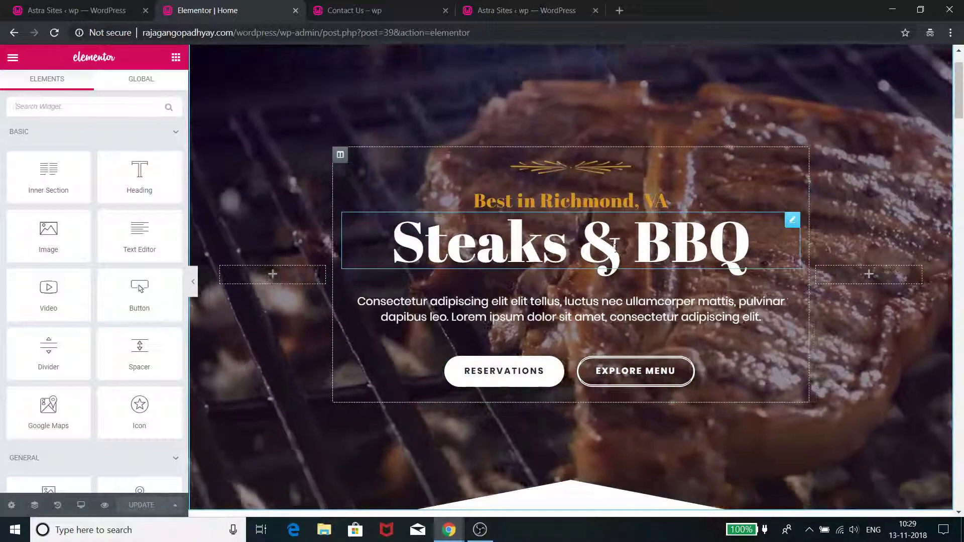
Replace the banner's main heading text with "John's BBQ"
click(640, 249)
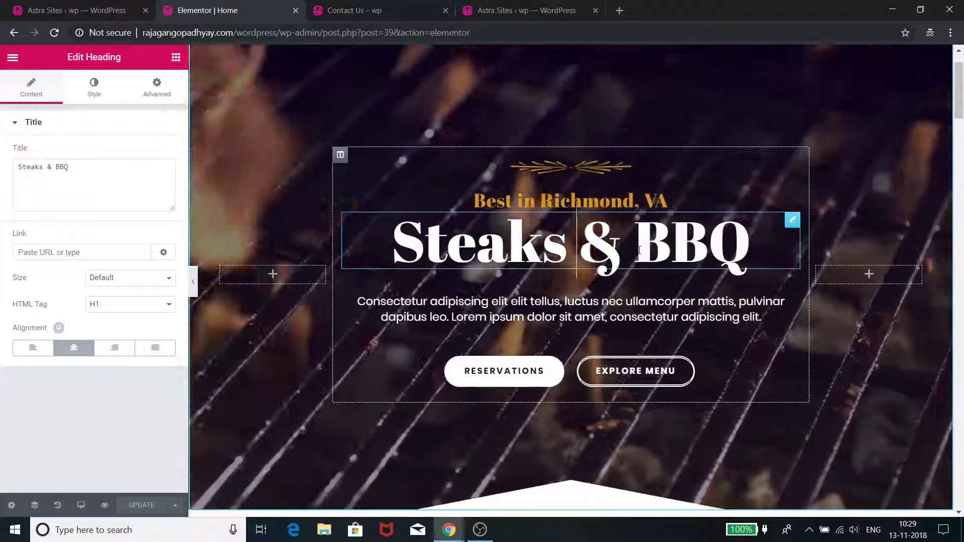
key(BackSpace)
key(BackSpace)
key(BackSpace)
key(BackSpace)
key(BackSpace)
key(BackSpace)
key(BackSpace)
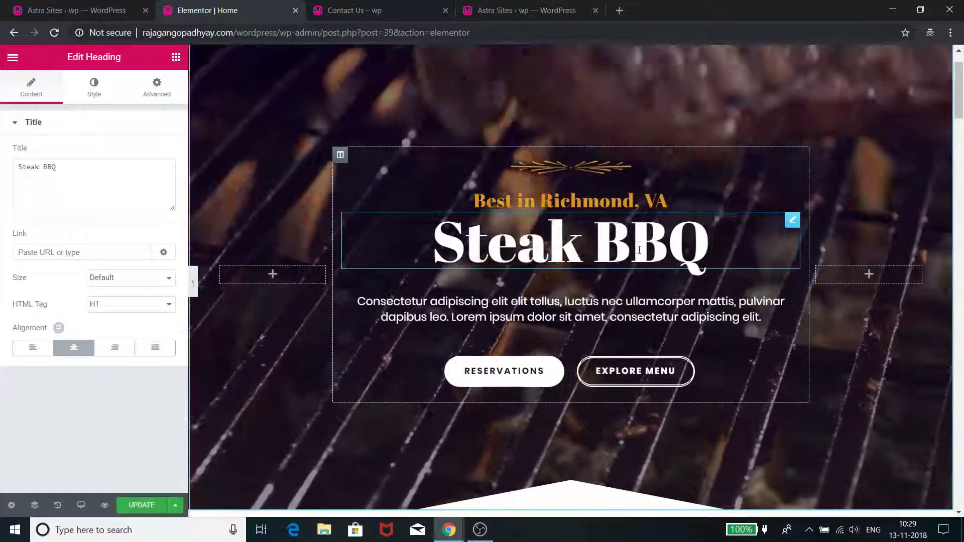
key(BackSpace)
key(BackSpace)
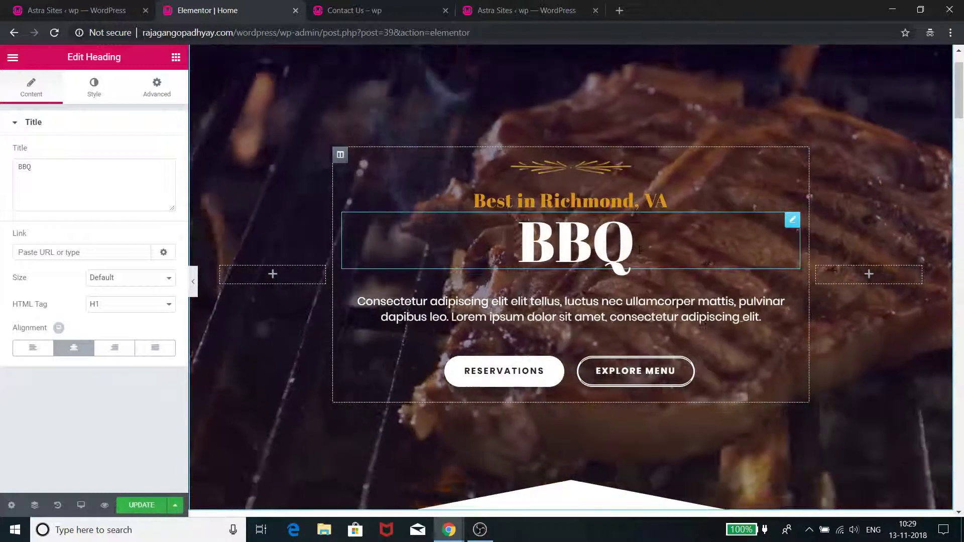
text(J)
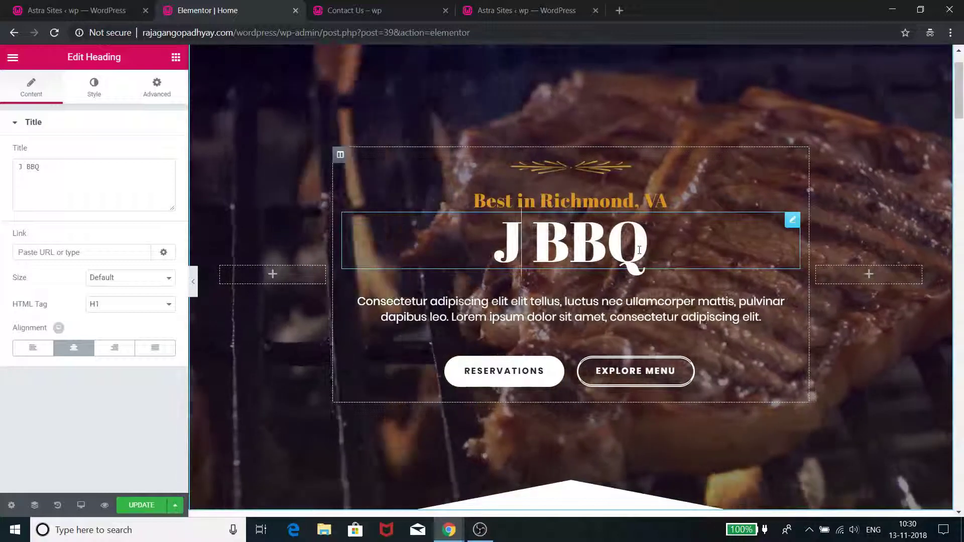
text(hn')
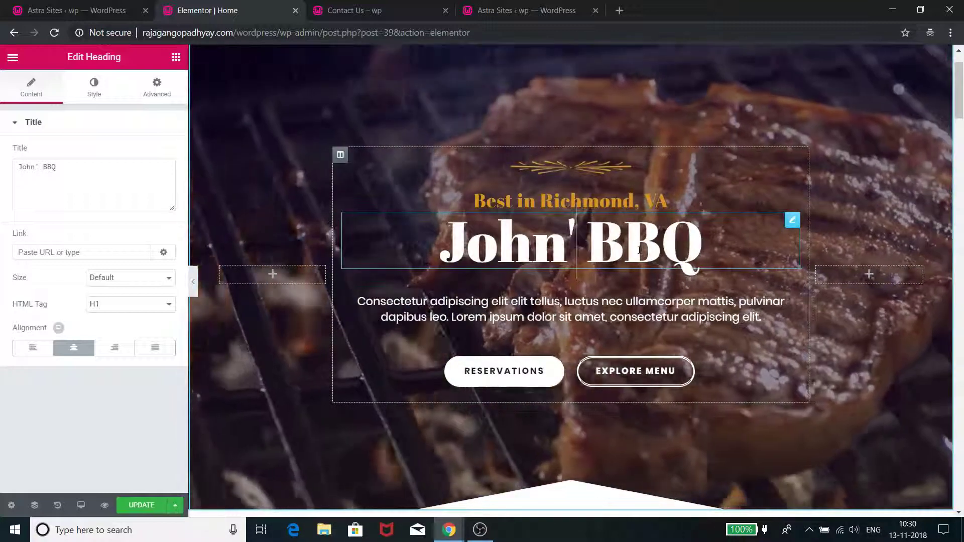
text(s)
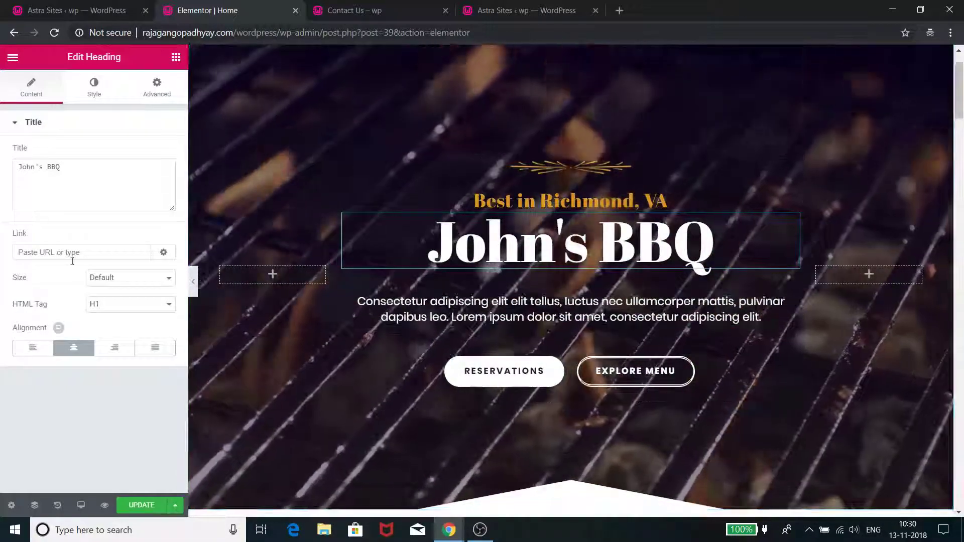
Hide the editing panel to view the banner at full width, and bring the panel back
click(192, 282)
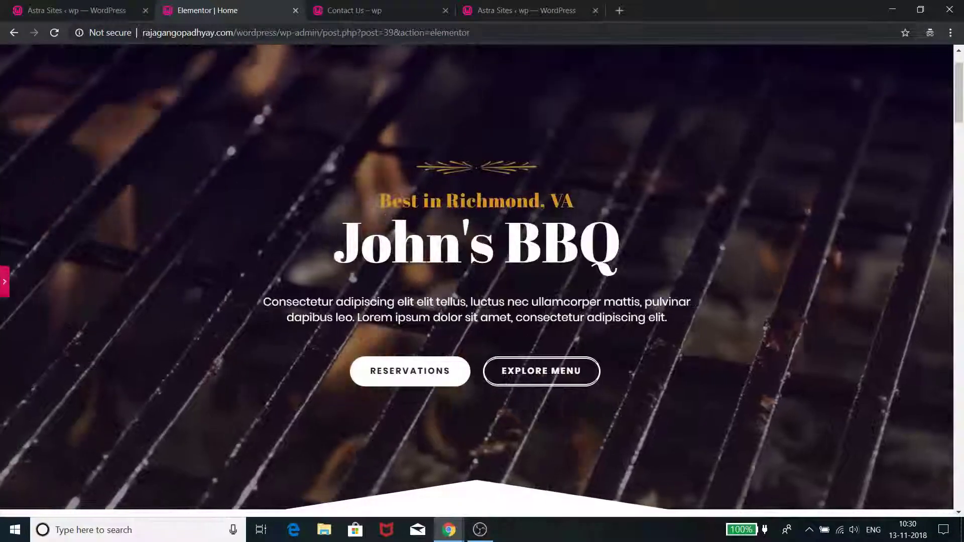
scroll(661, 272, down, 2)
scroll(639, 281, up, 3)
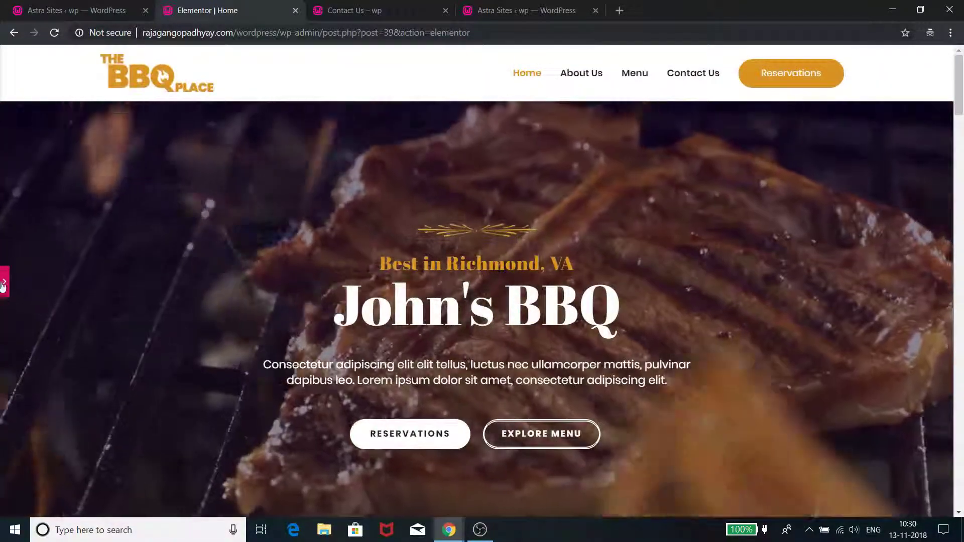
click(5, 283)
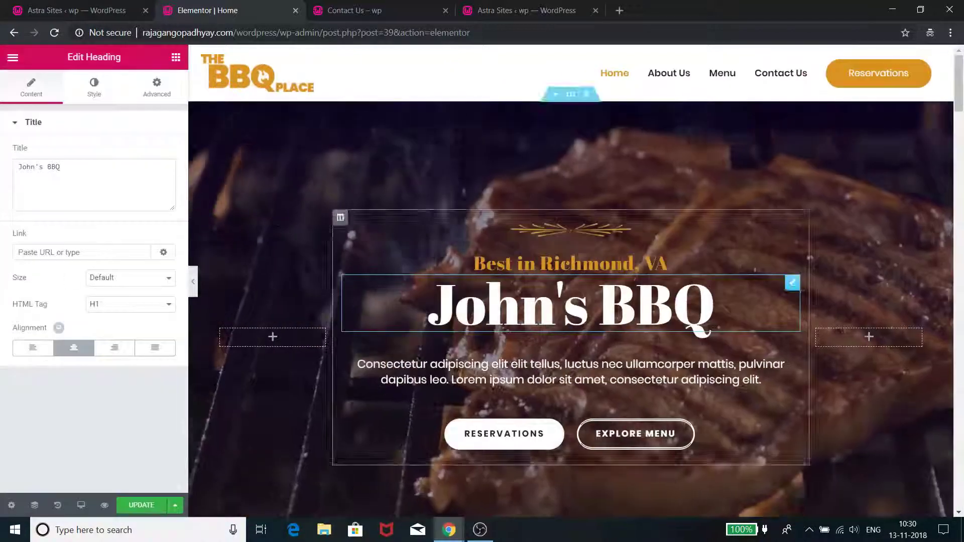
Look over the home page's banner, The BBQ Place story section and Featured on logos in the editor
scroll(603, 321, down, 3)
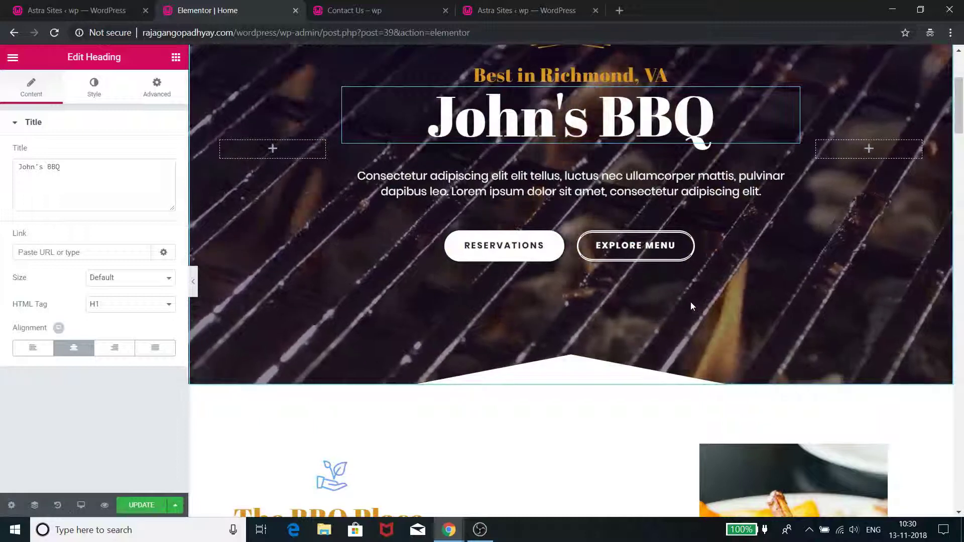
scroll(691, 304, up, 3)
scroll(692, 306, down, 5)
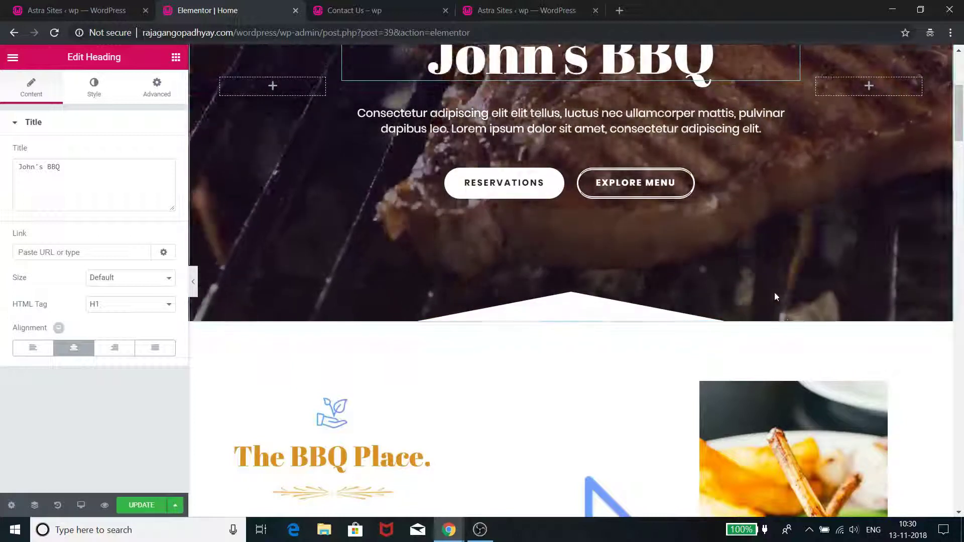
scroll(776, 290, down, 1)
scroll(779, 296, down, 6)
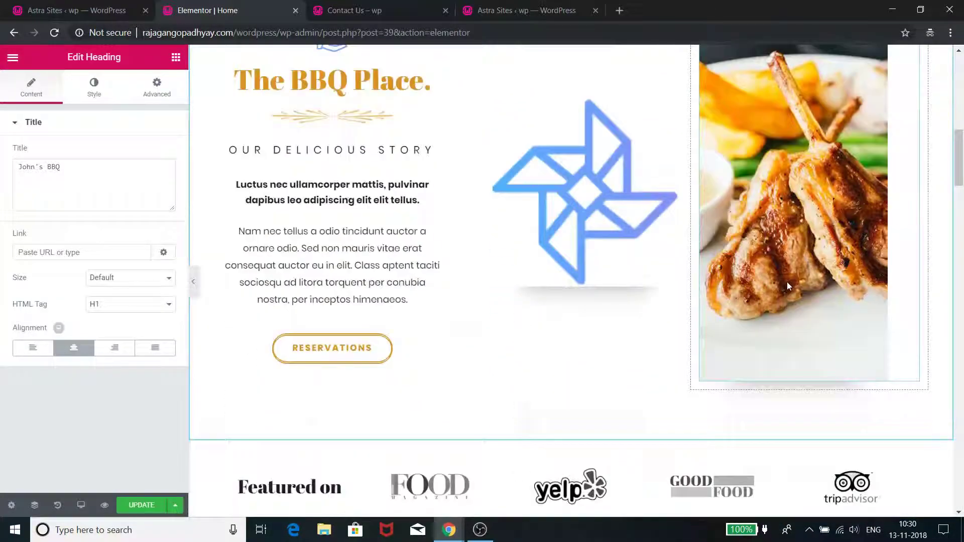
scroll(787, 284, up, 8)
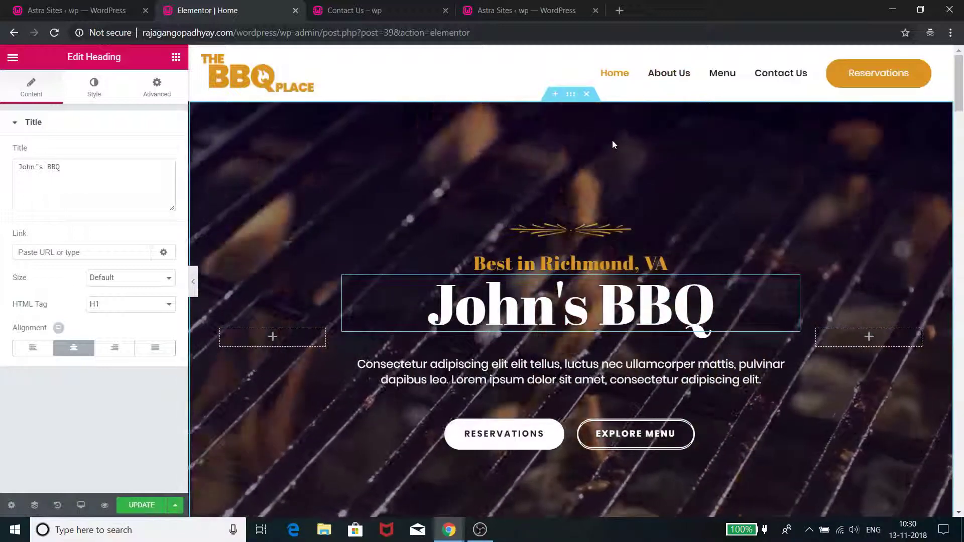
Add a Heading widget to the banner between the John's BBQ title and the paragraph below it
click(176, 57)
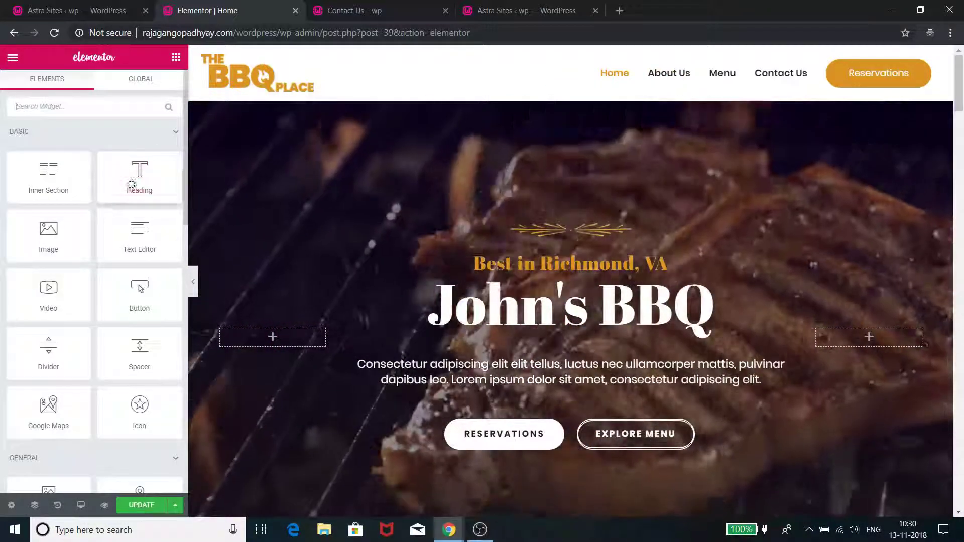
drag(108, 201, 537, 347)
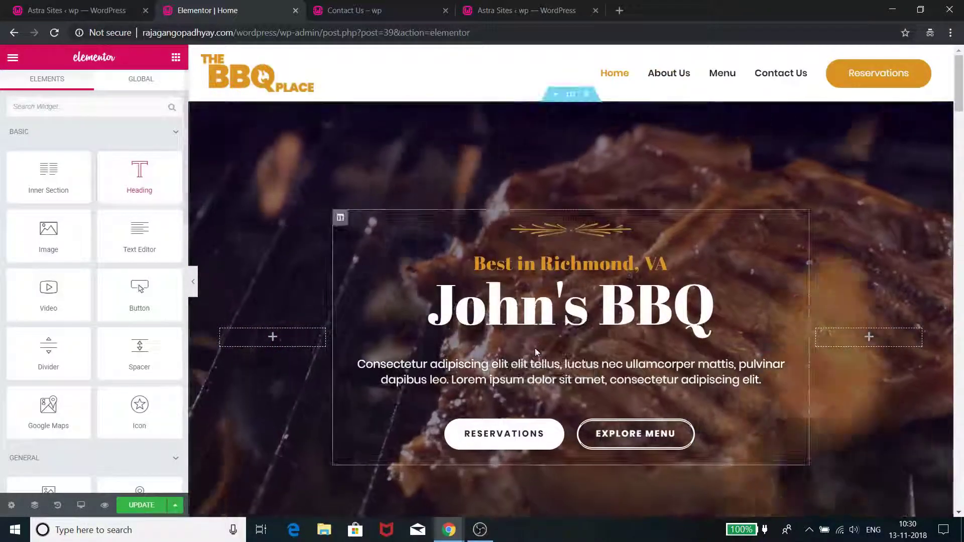
drag(125, 182, 572, 347)
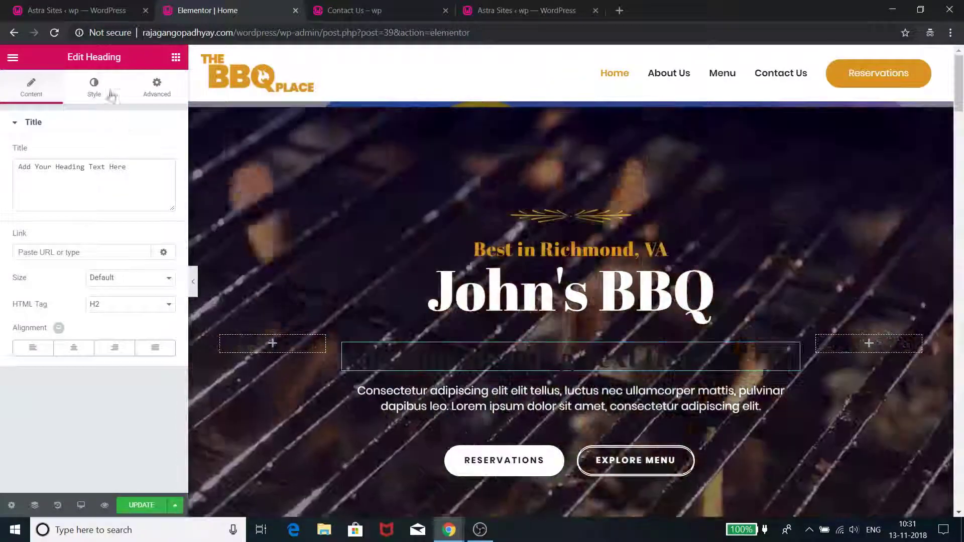
Set the new heading's text color to white (#ffffff)
click(96, 89)
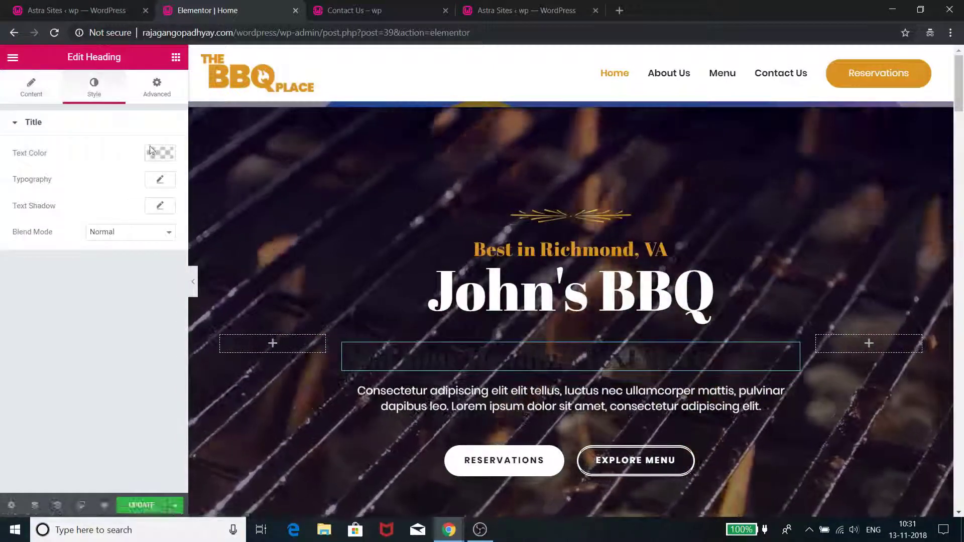
click(155, 153)
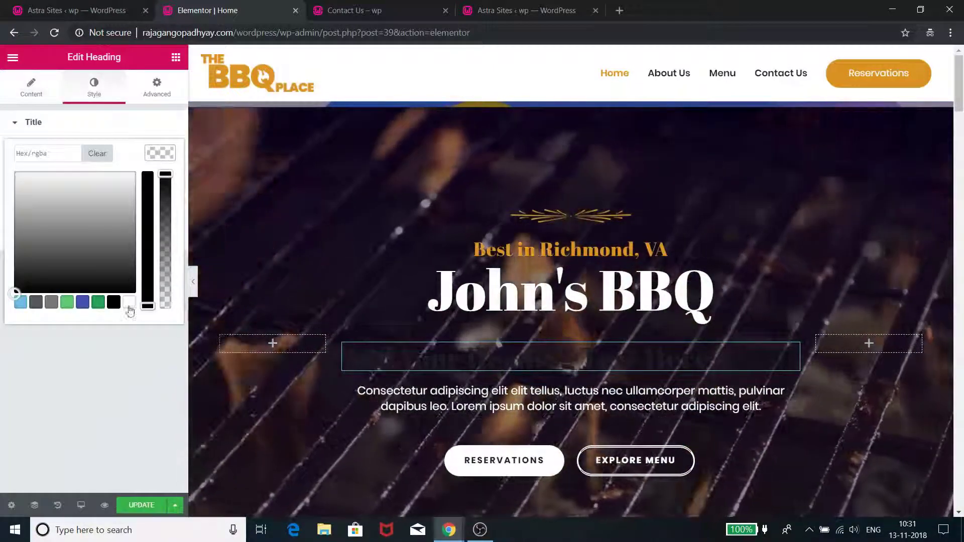
click(129, 304)
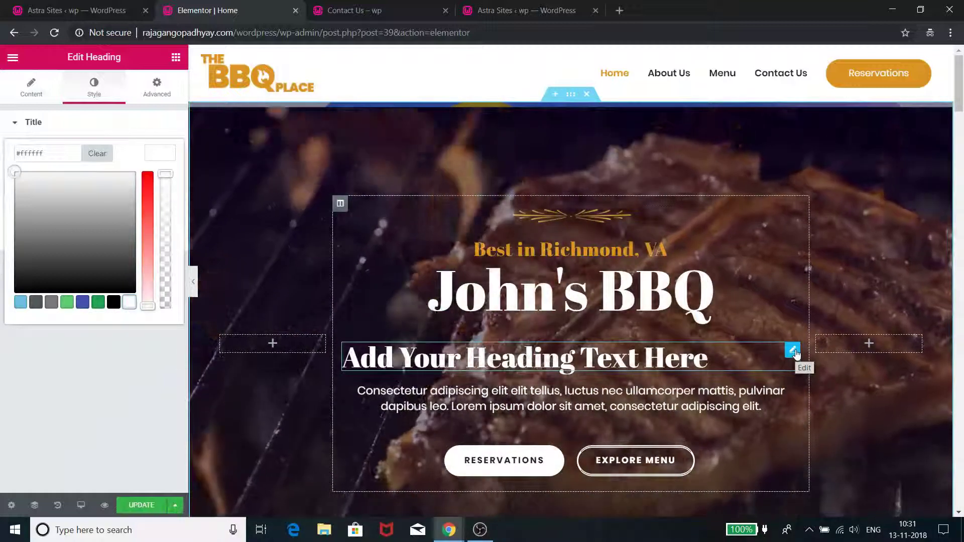
Delete the newly added heading between the John's BBQ title and the paragraph below it
right_click(793, 352)
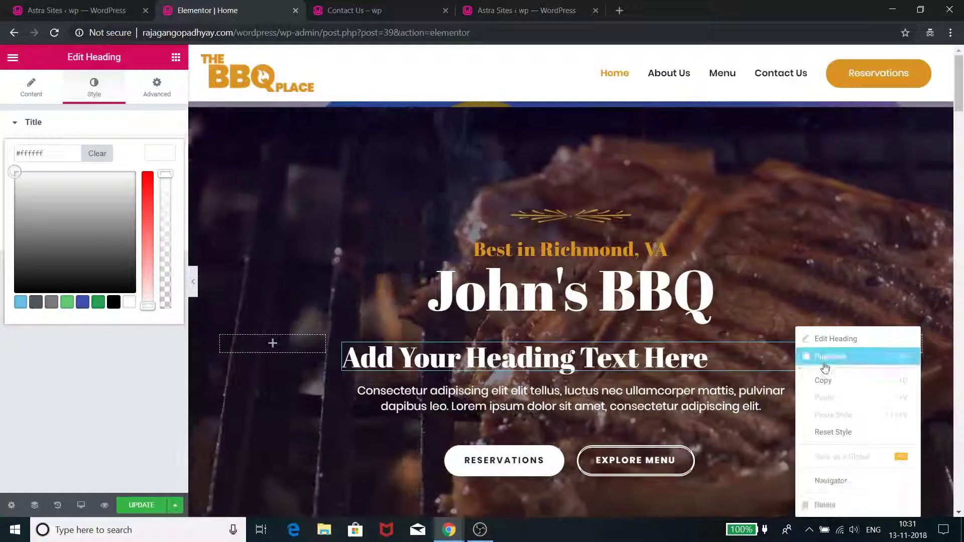
click(822, 508)
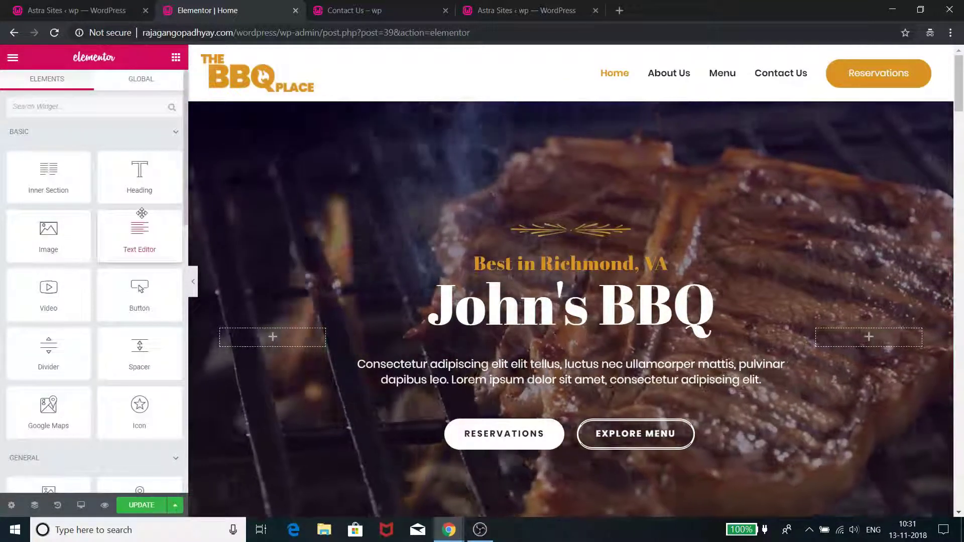
Look over the rest of the home page, including the dish menu, Happy Hours and They all love our food sections
scroll(605, 230, down, 6)
scroll(604, 230, down, 14)
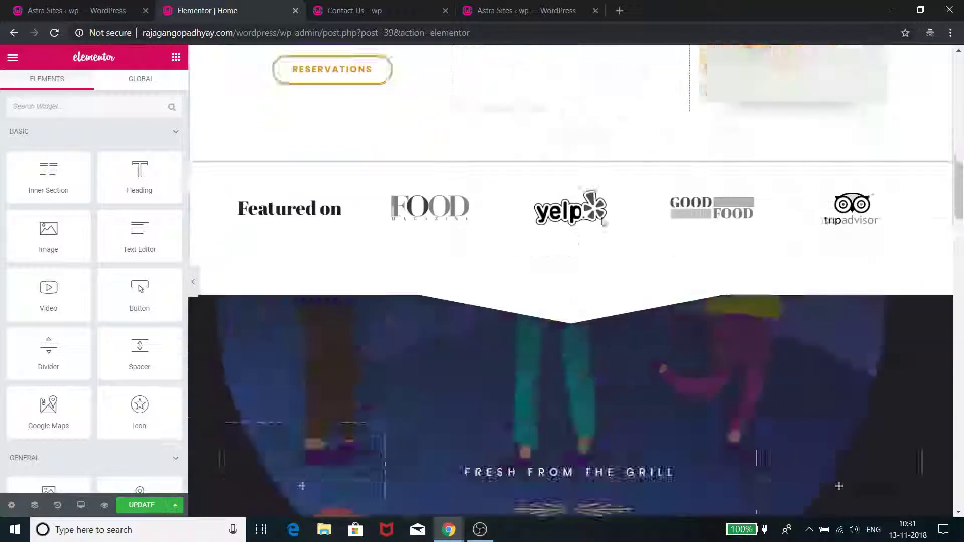
scroll(601, 215, down, 10)
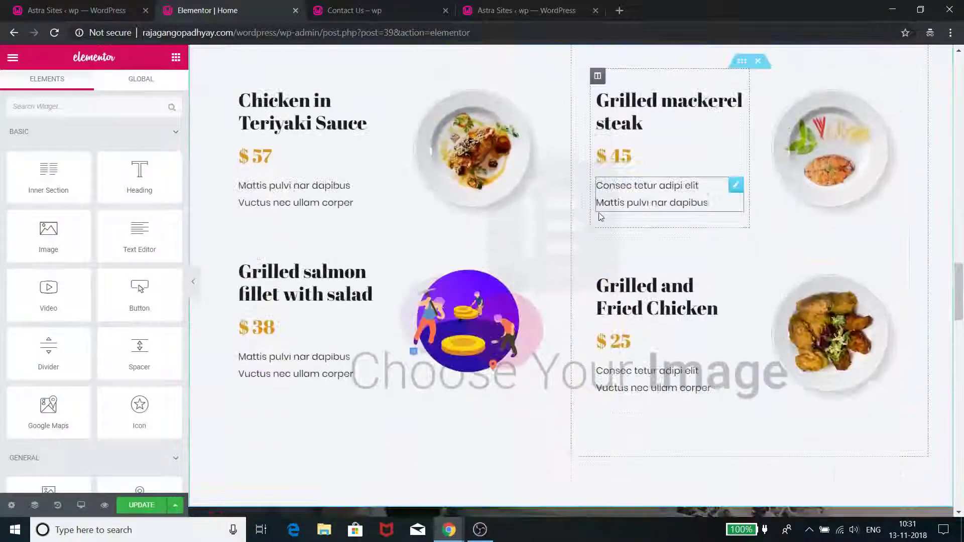
scroll(598, 208, down, 8)
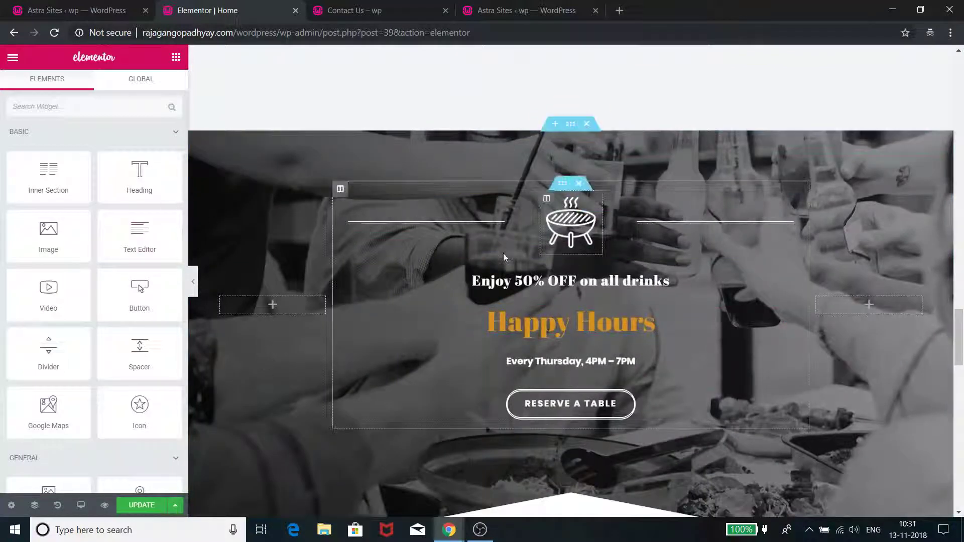
scroll(648, 164, down, 5)
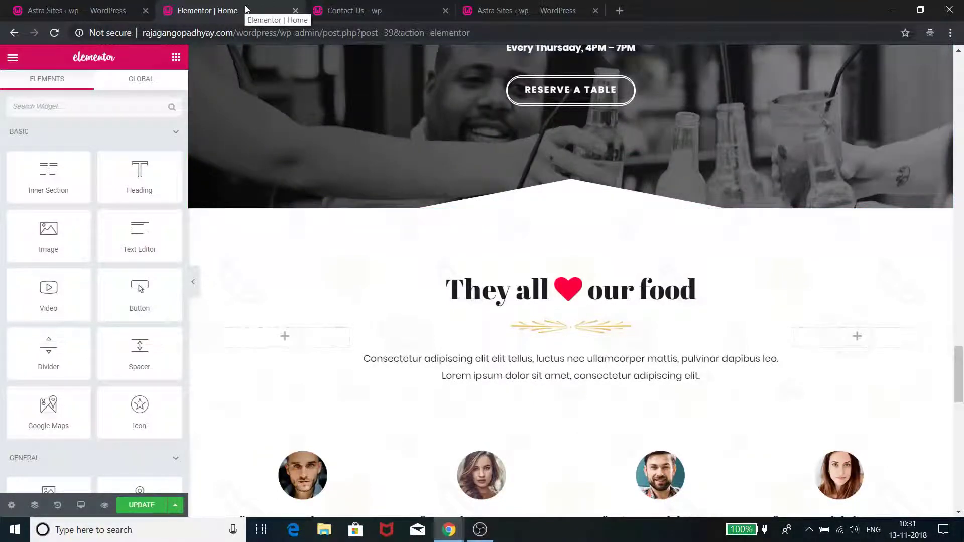
scroll(543, 213, up, 20)
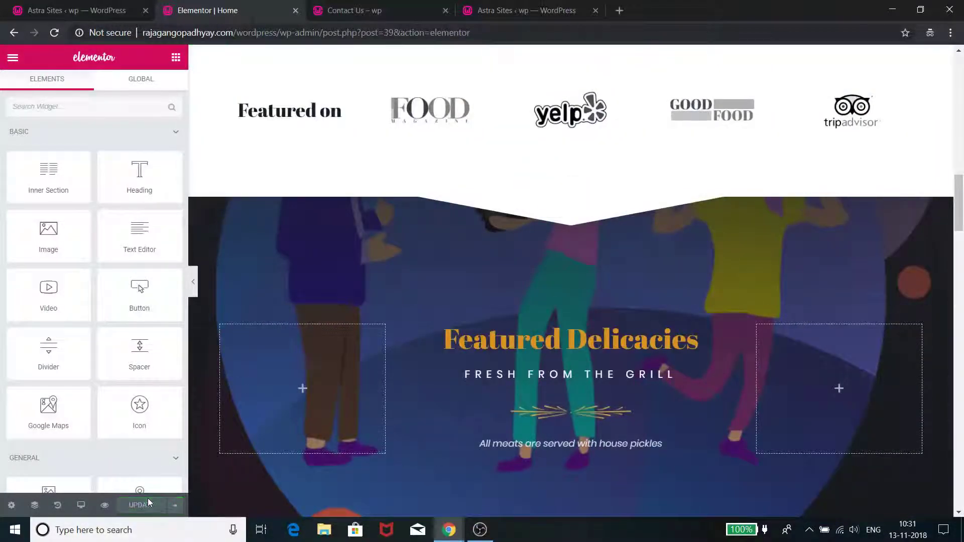
Update the home page, open its preview in a new browser tab, and compare the banner there with the one in the editor
click(101, 509)
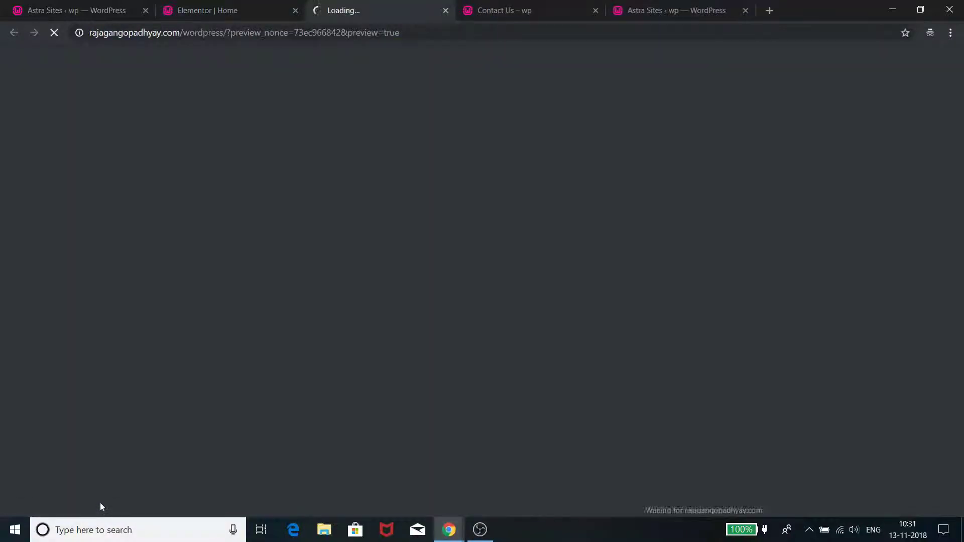
click(219, 5)
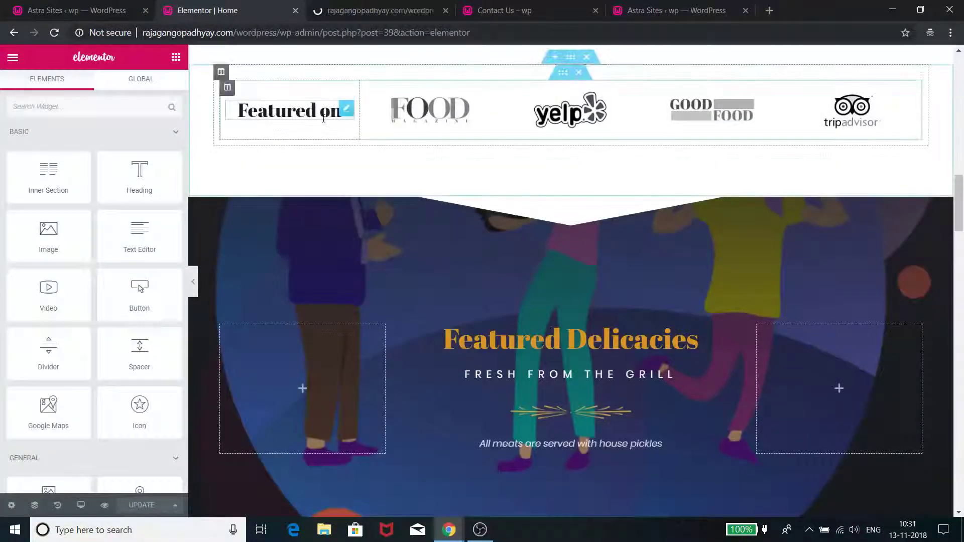
scroll(725, 321, up, 8)
scroll(725, 322, up, 8)
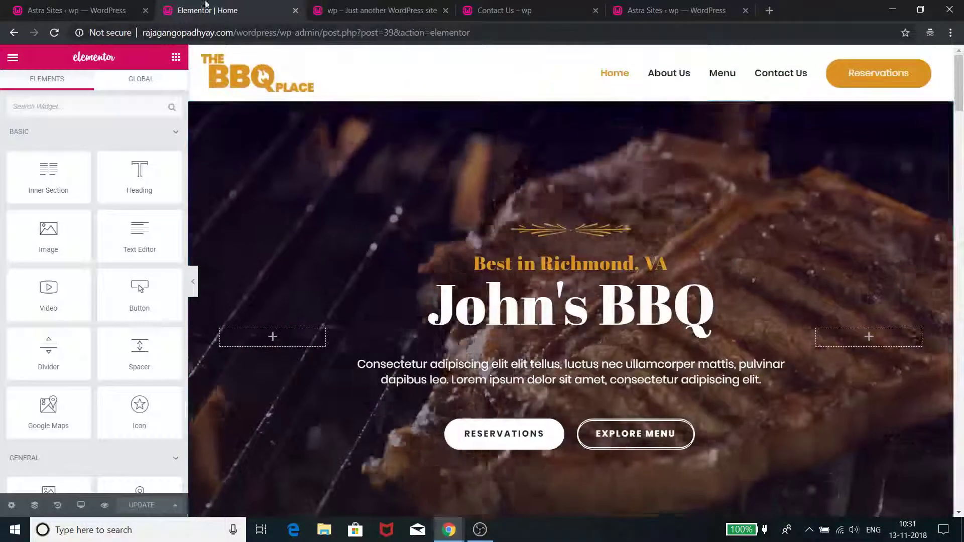
click(375, 16)
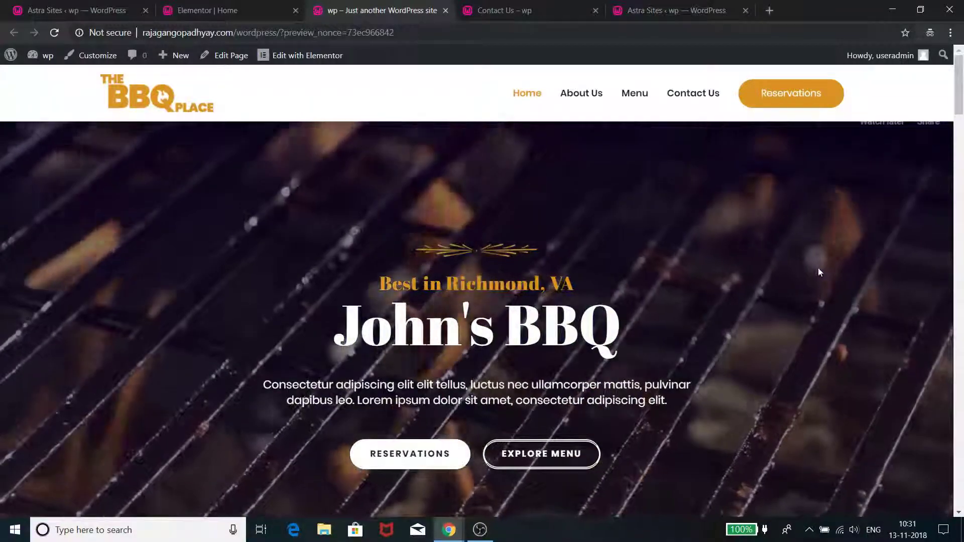
scroll(816, 274, down, 2)
scroll(814, 274, up, 2)
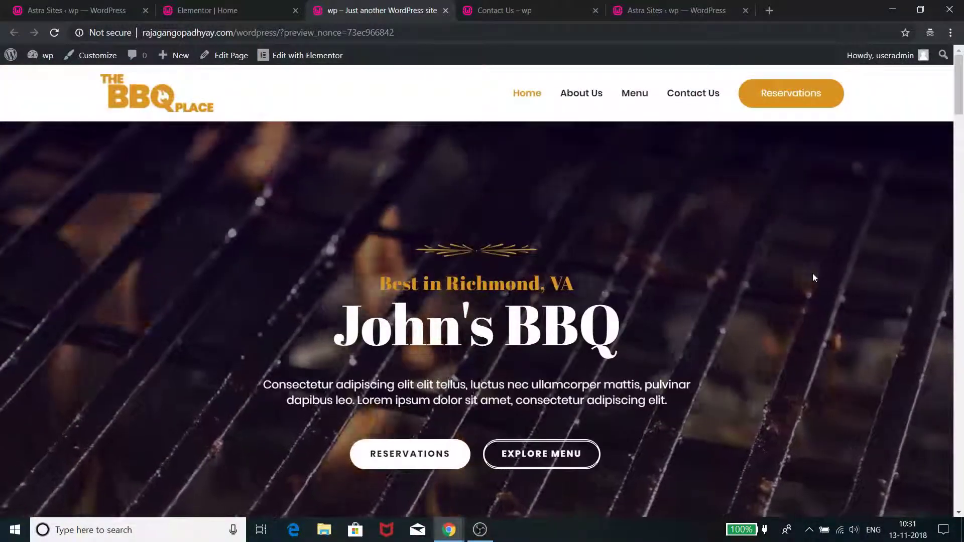